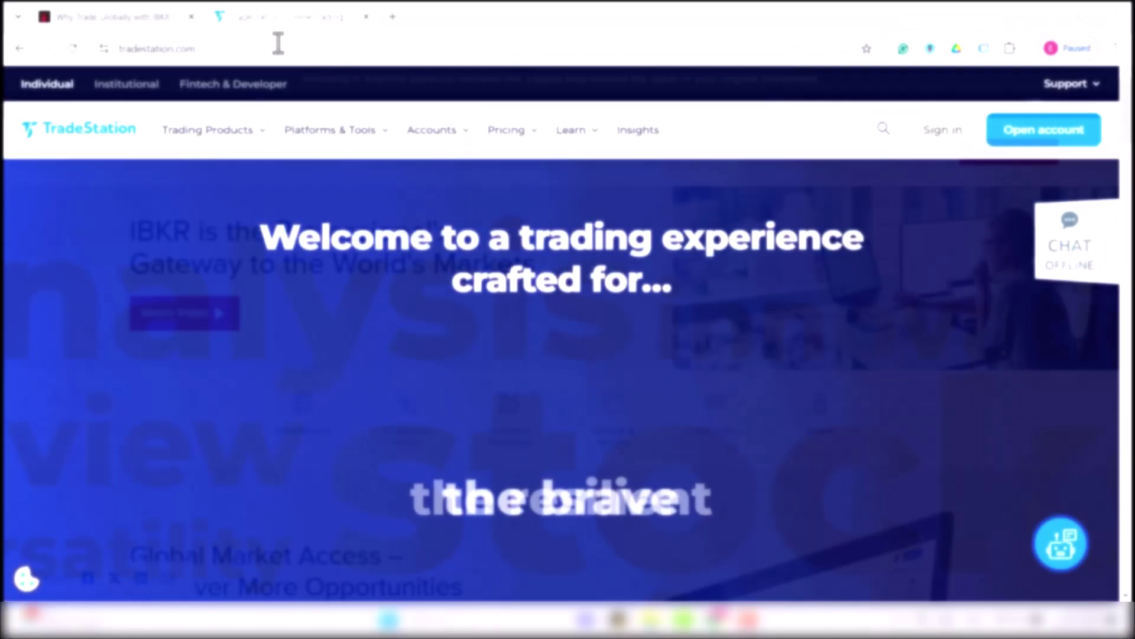
# Select the tradestation.com web address in the TradeStation tab so it can be replaced
pyautogui.click(278, 48)
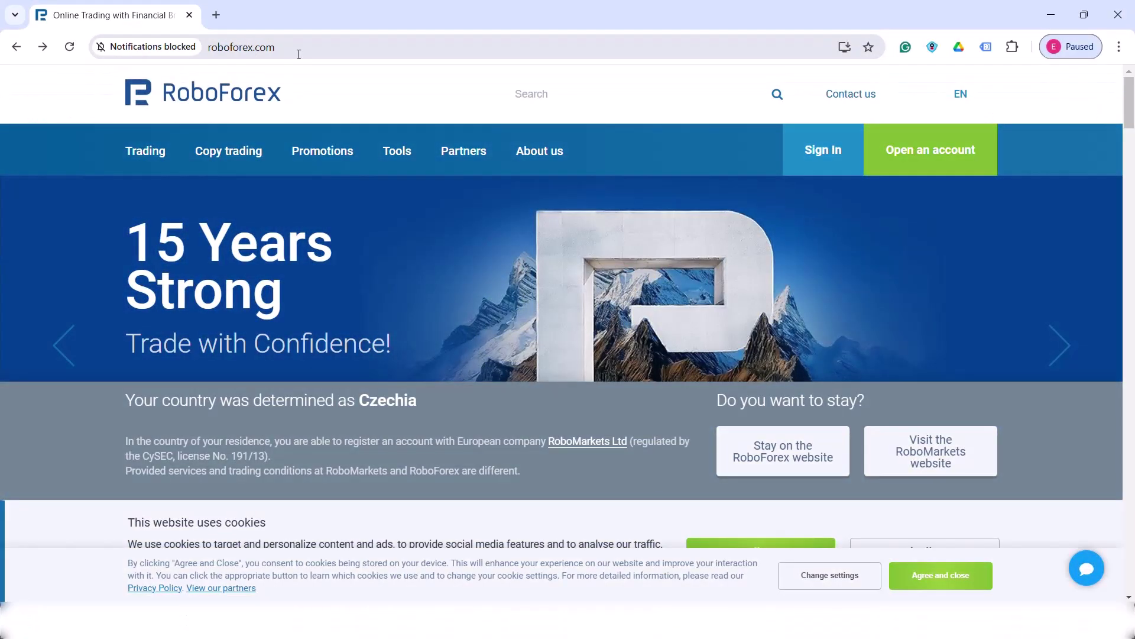
# Load the RoboForex homepage, start opening an account, and stay on the local site
pyautogui.click(239, 48)
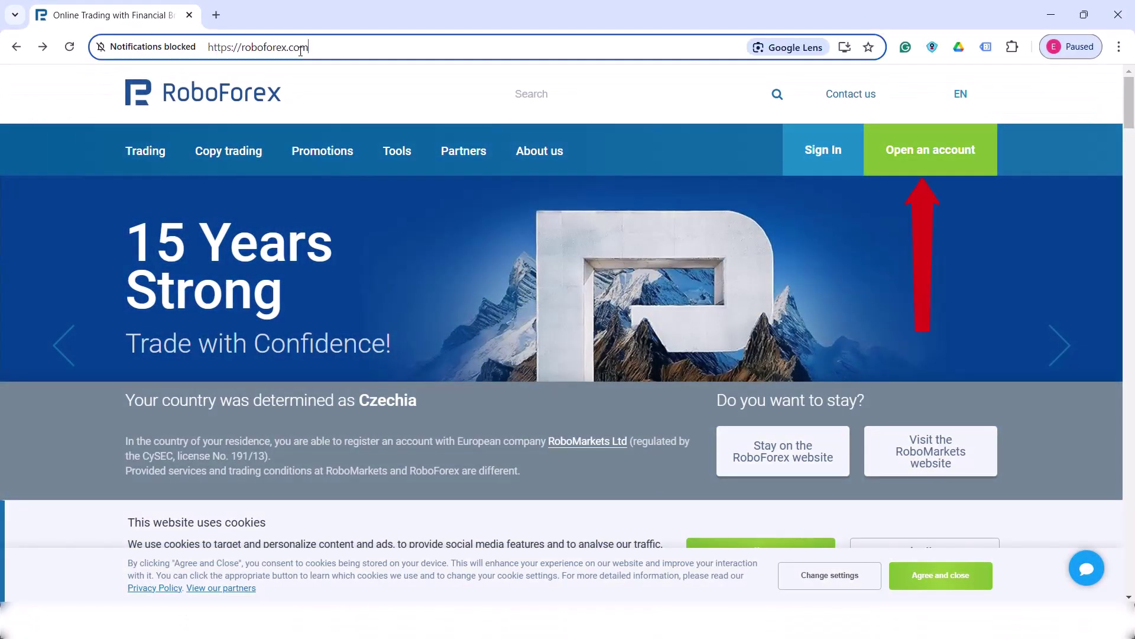
pyautogui.click(952, 148)
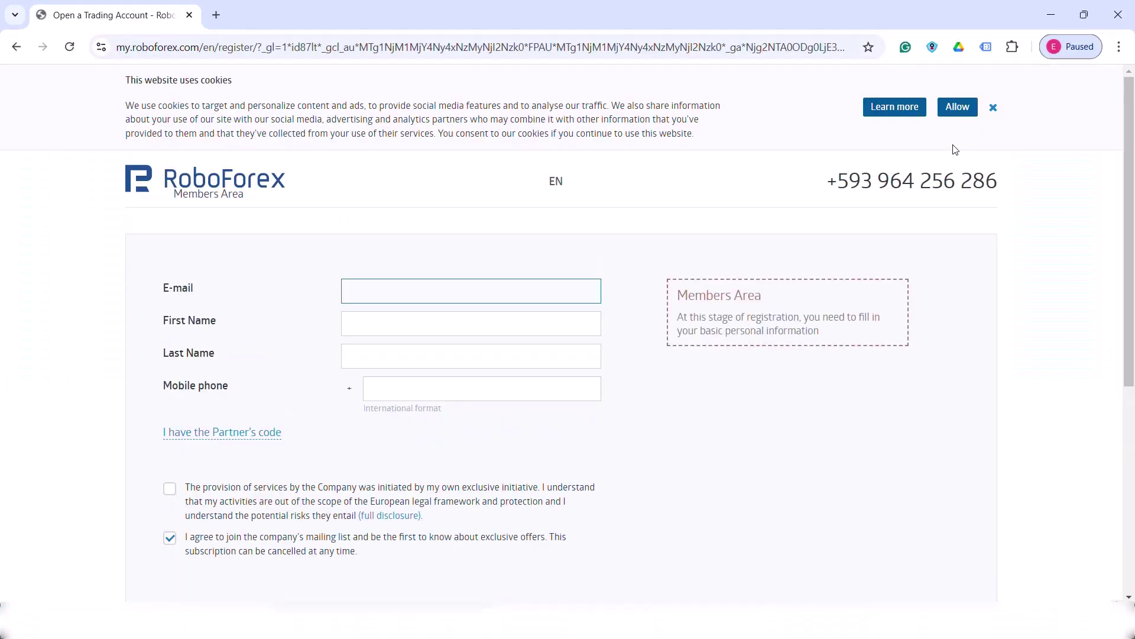
pyautogui.click(829, 543)
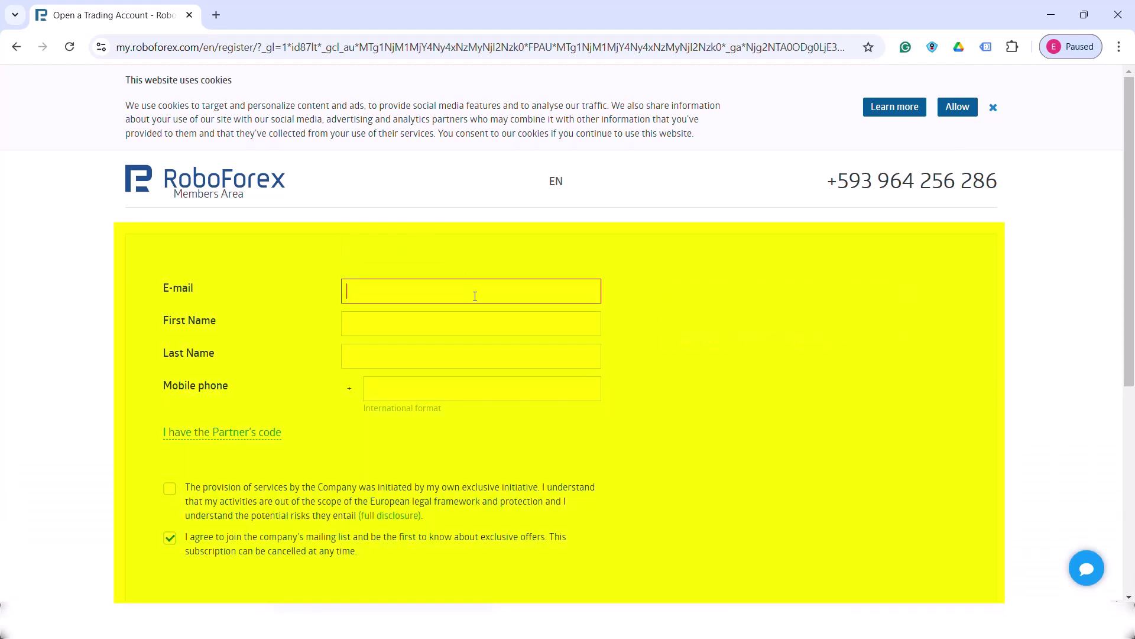
# Fill in the client's e-mail, first name, last name and mobile phone, and accept the terms
pyautogui.click(474, 294)
pyautogui.press('Tab')
pyautogui.press('Tab')
pyautogui.press('Tab')
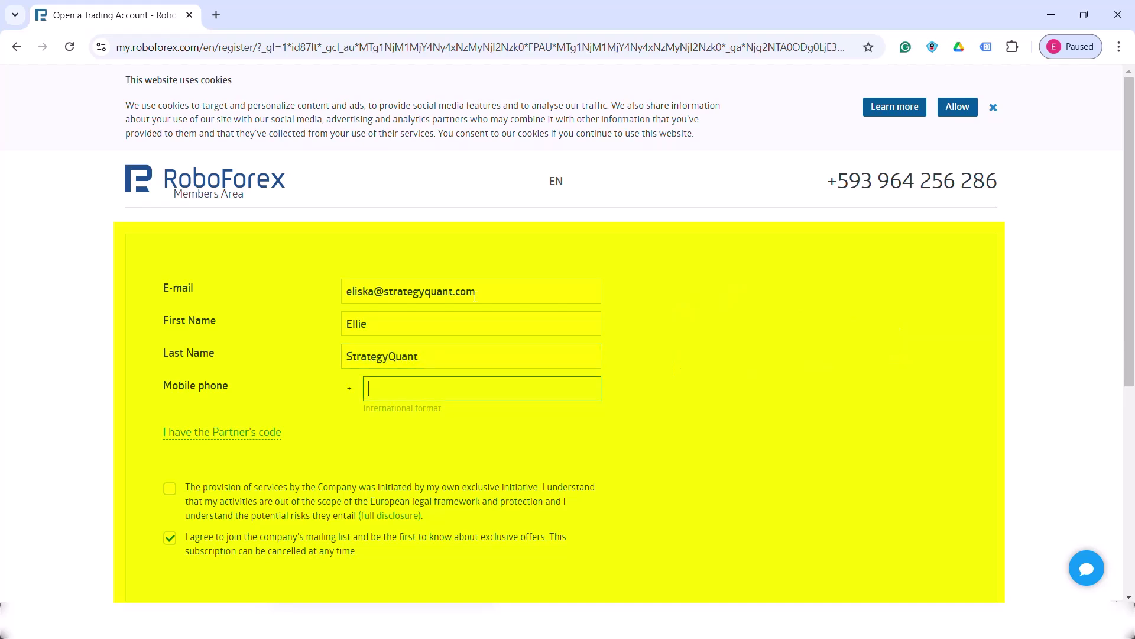
pyautogui.scroll(-1, 475, 296)
pyautogui.click(169, 414)
pyautogui.scroll(-1, 175, 418)
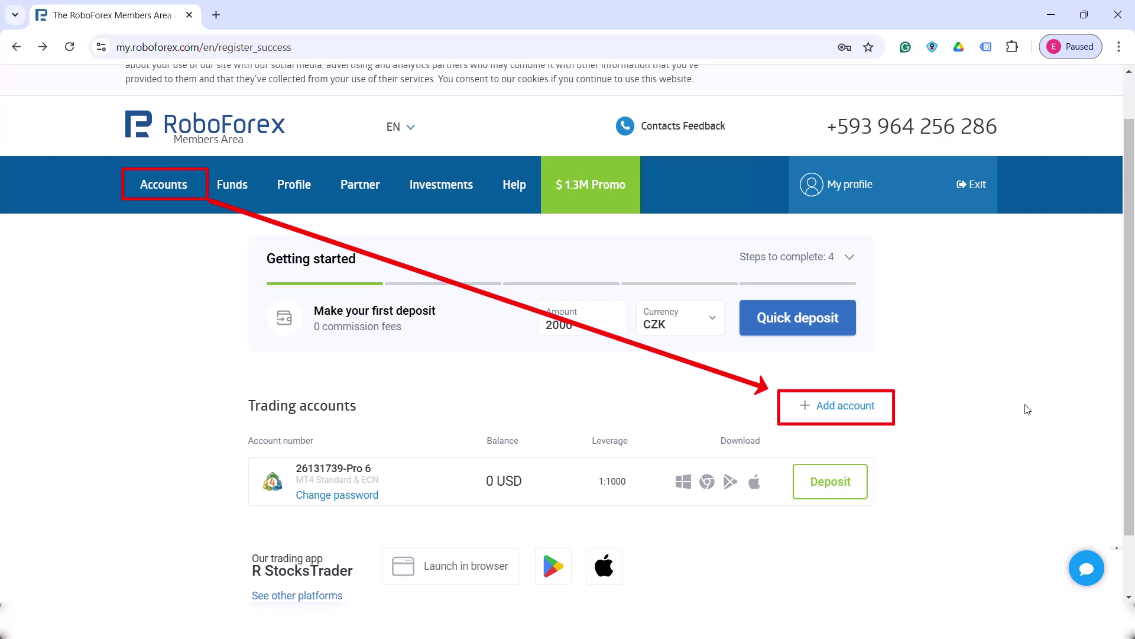
# Start adding a new trading account and switch to the Demo account option
pyautogui.click(846, 406)
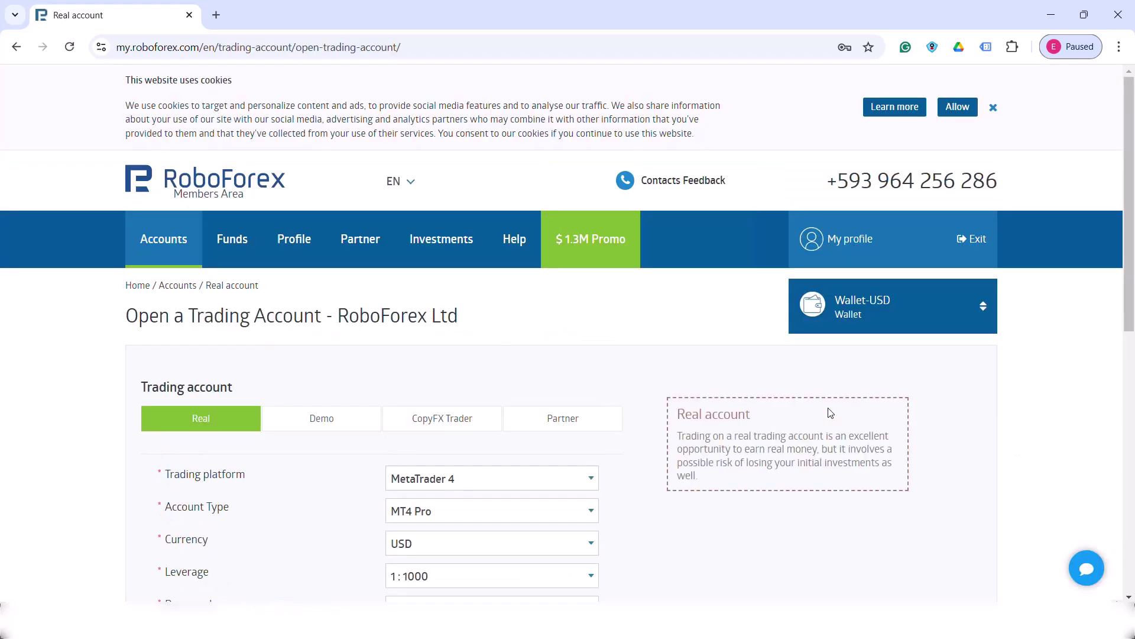
pyautogui.scroll(-1, 830, 413)
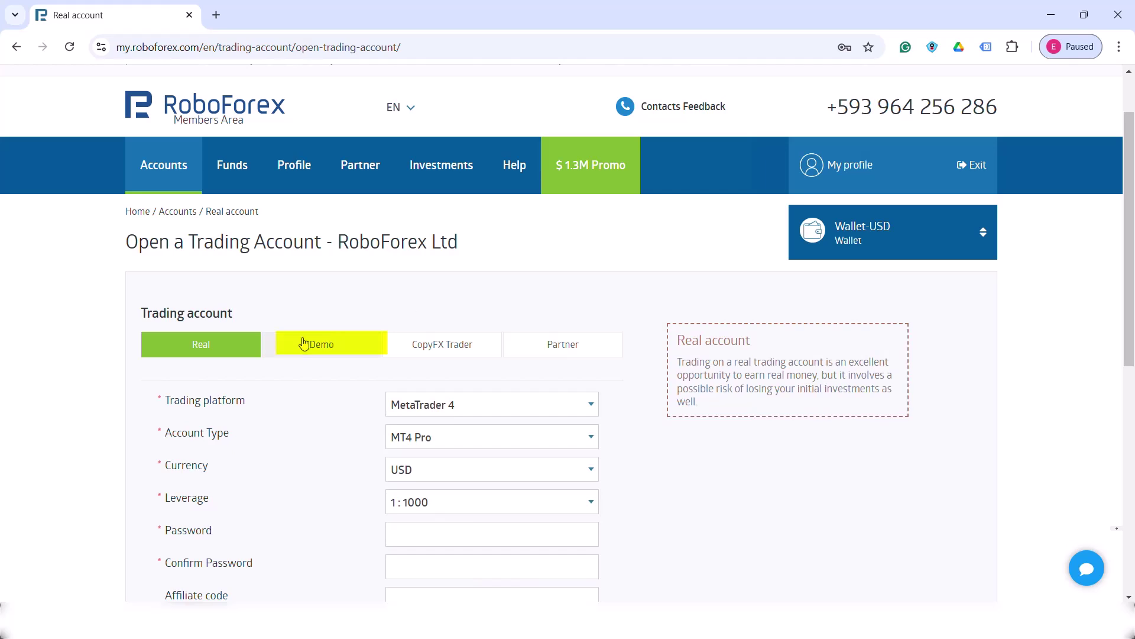
pyautogui.click(324, 352)
pyautogui.scroll(-2, 324, 352)
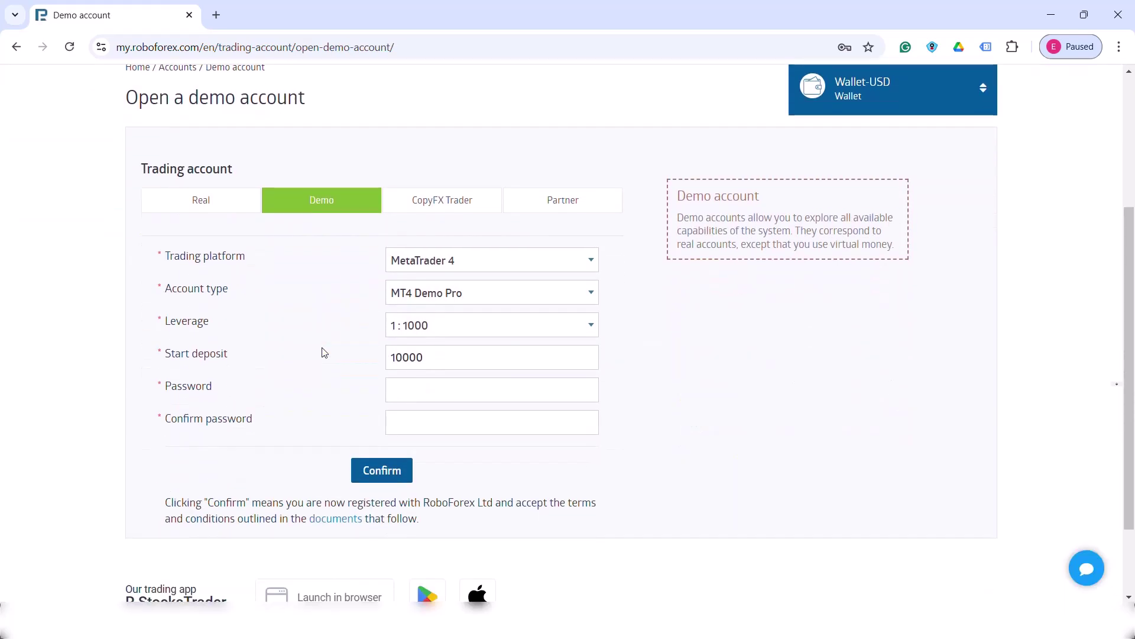
# Choose MetaTrader 5, MT5 Demo ECN account type, 1:30 leverage and the 10000 start deposit
pyautogui.click(590, 258)
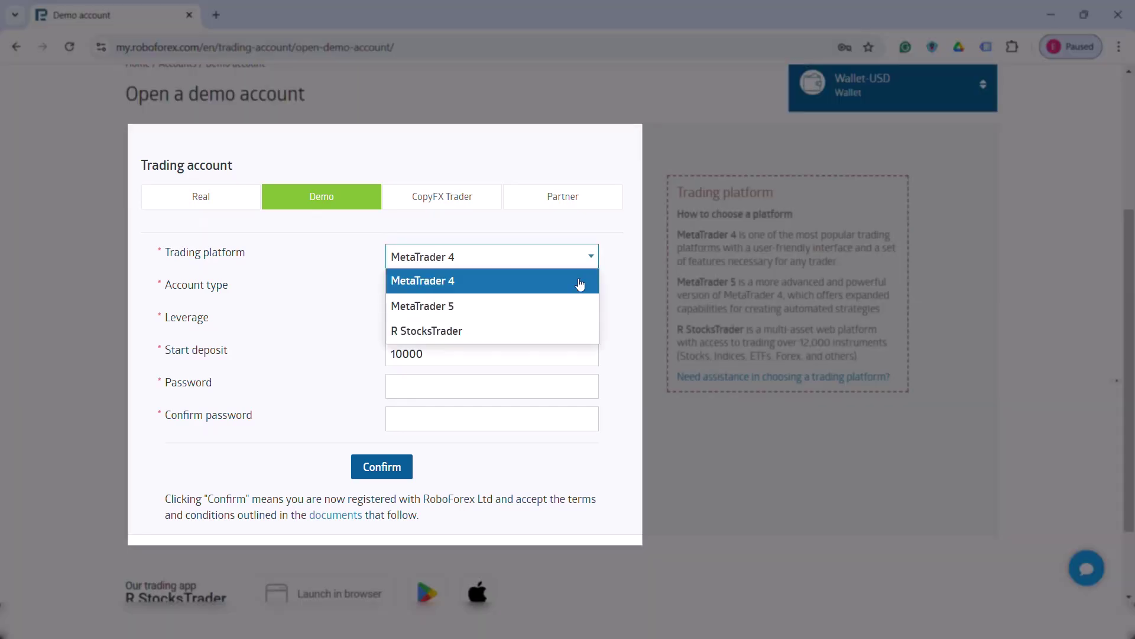
pyautogui.click(571, 305)
pyautogui.click(572, 296)
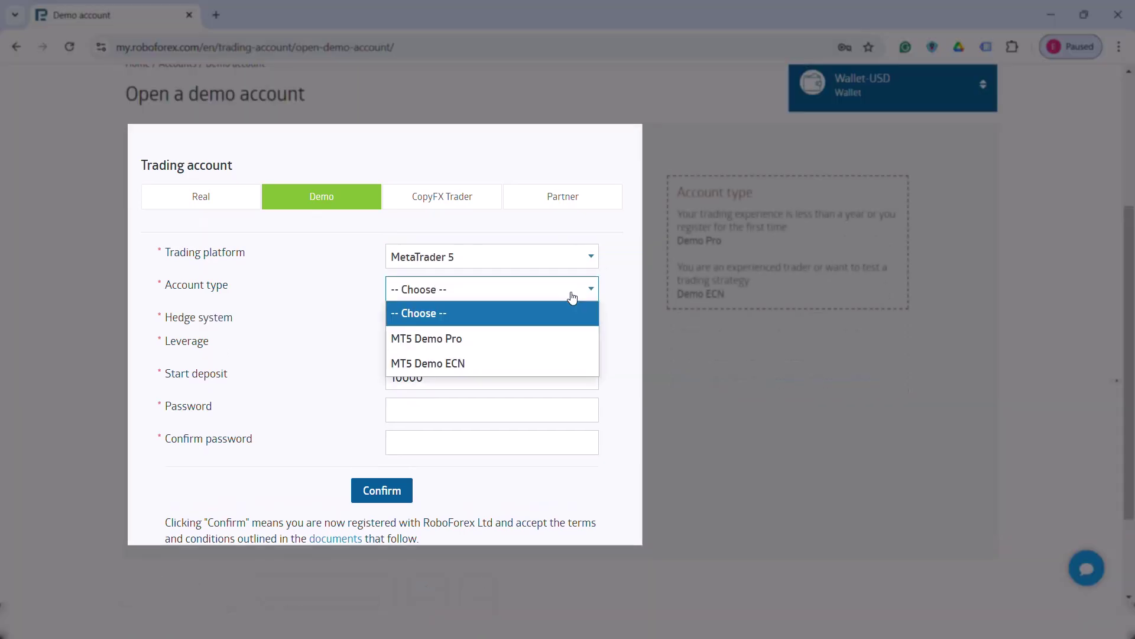
pyautogui.click(555, 364)
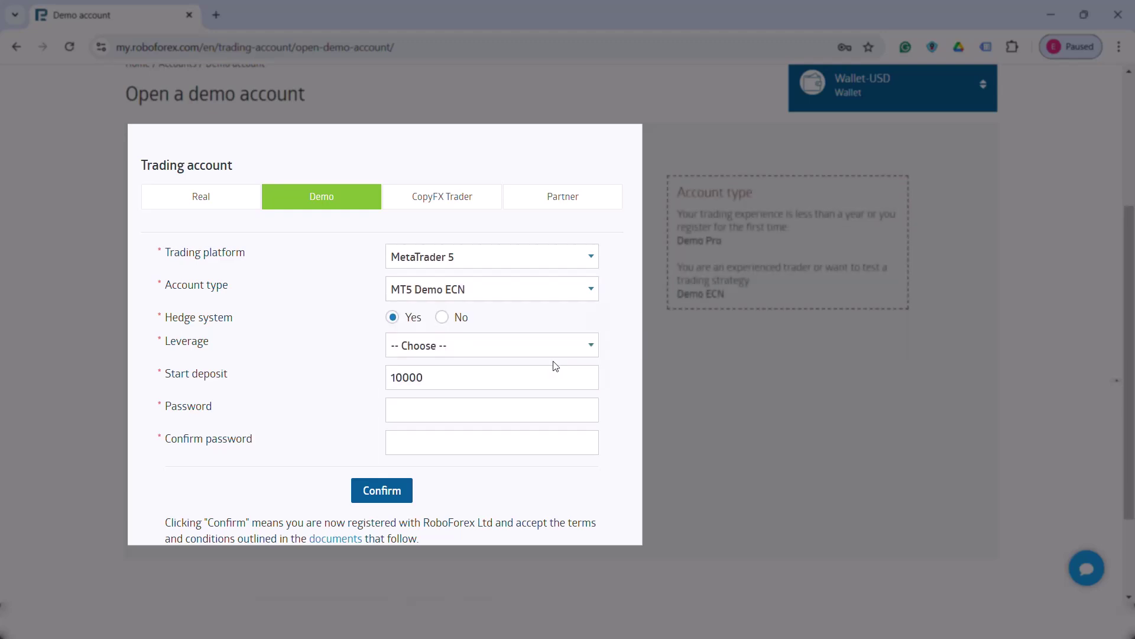
pyautogui.click(439, 348)
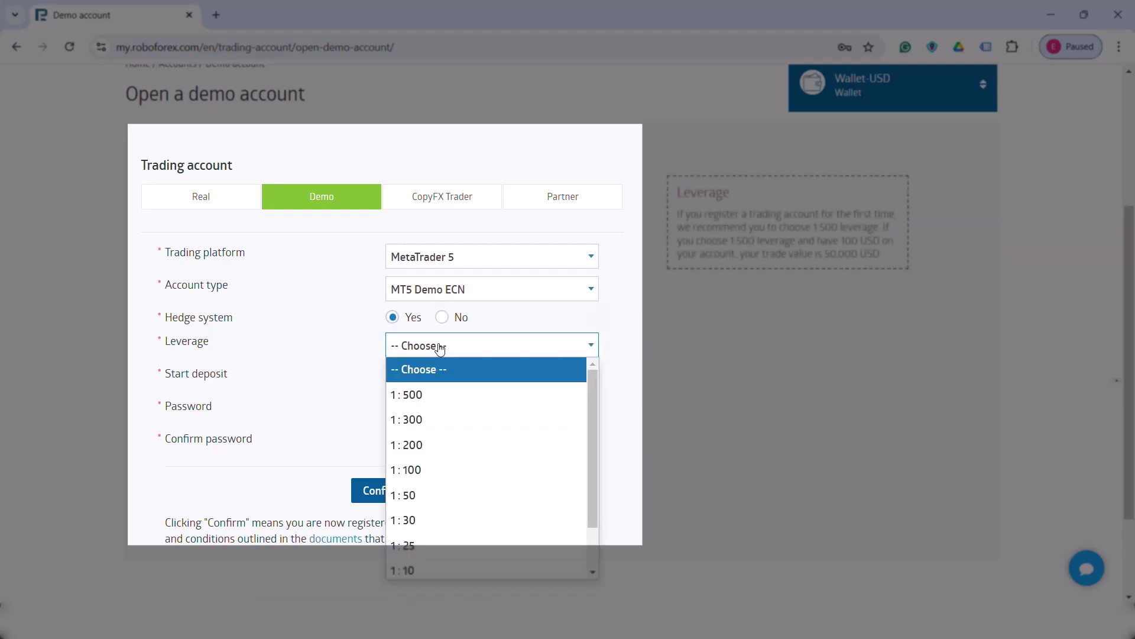
pyautogui.click(453, 522)
pyautogui.click(482, 383)
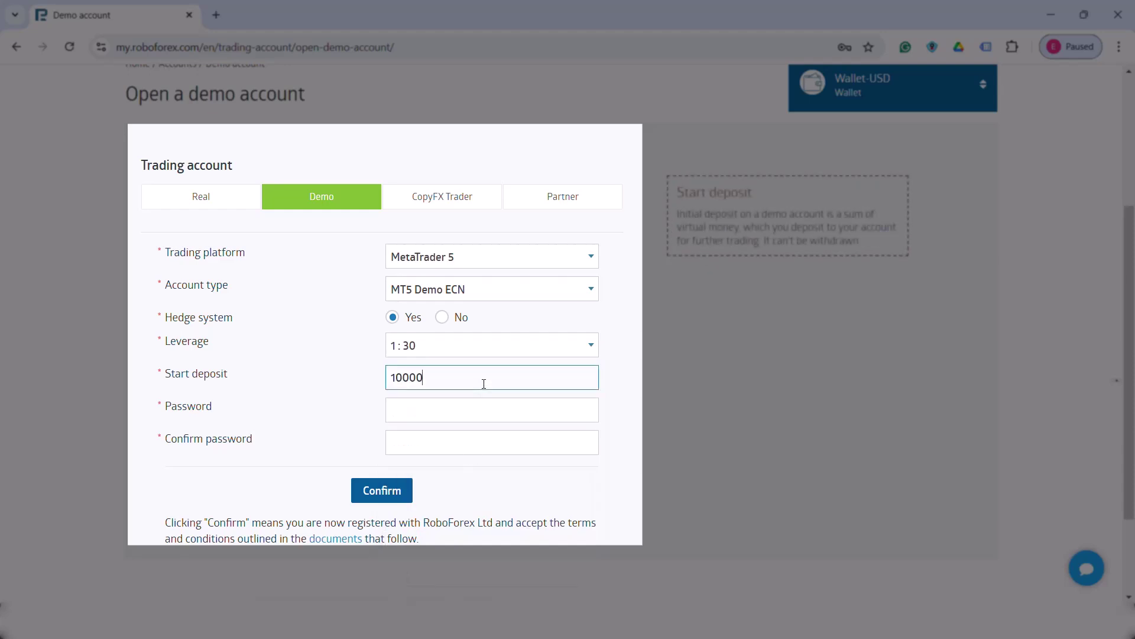
# Enter and confirm the account password, then submit the demo account request
pyautogui.click(483, 418)
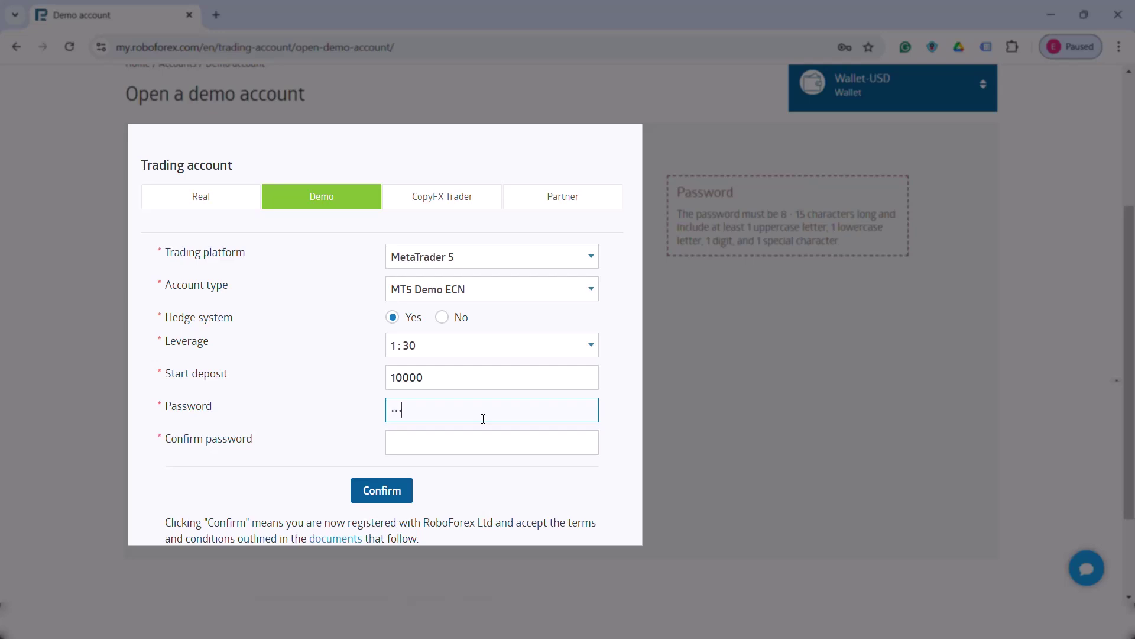
pyautogui.write('••••••••••••••')
pyautogui.press('Tab')
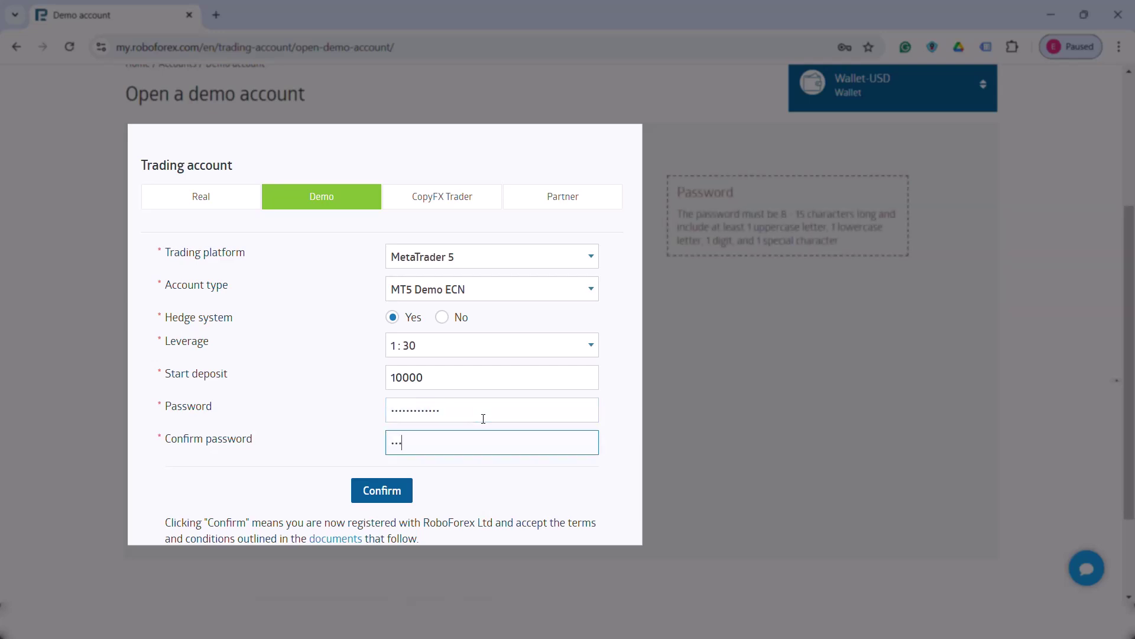
pyautogui.write('••••••')
pyautogui.click(395, 492)
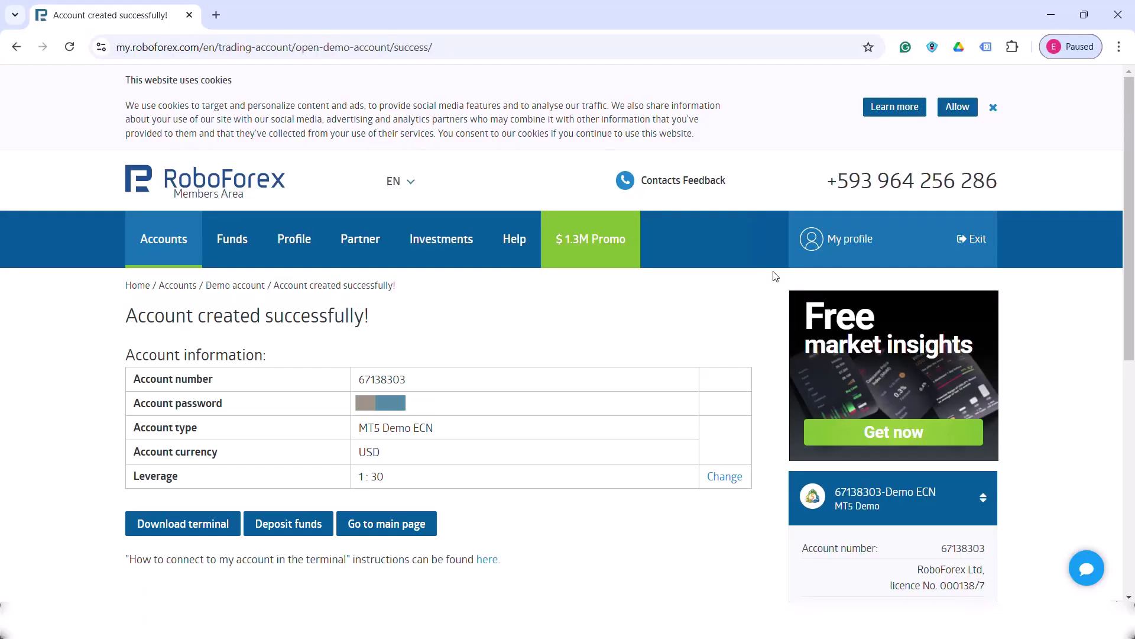
# Open the Download center from the success page and scroll to MetaTrader 5 for PC
pyautogui.click(178, 531)
pyautogui.scroll(-5, 294, 499)
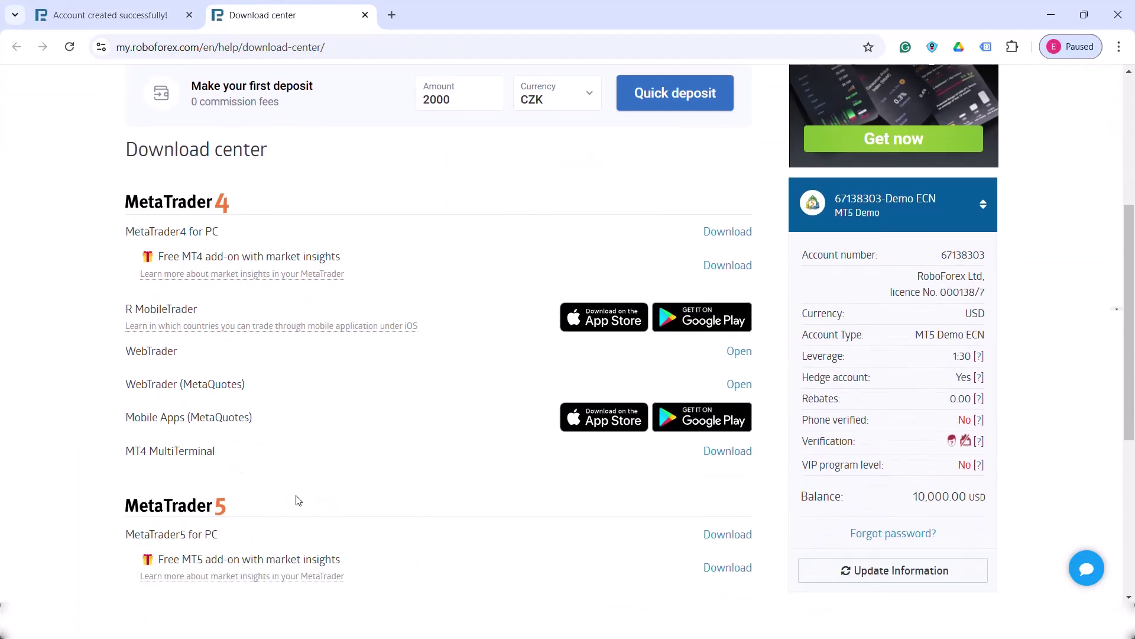
pyautogui.scroll(-3, 327, 472)
pyautogui.scroll(-3, 327, 472)
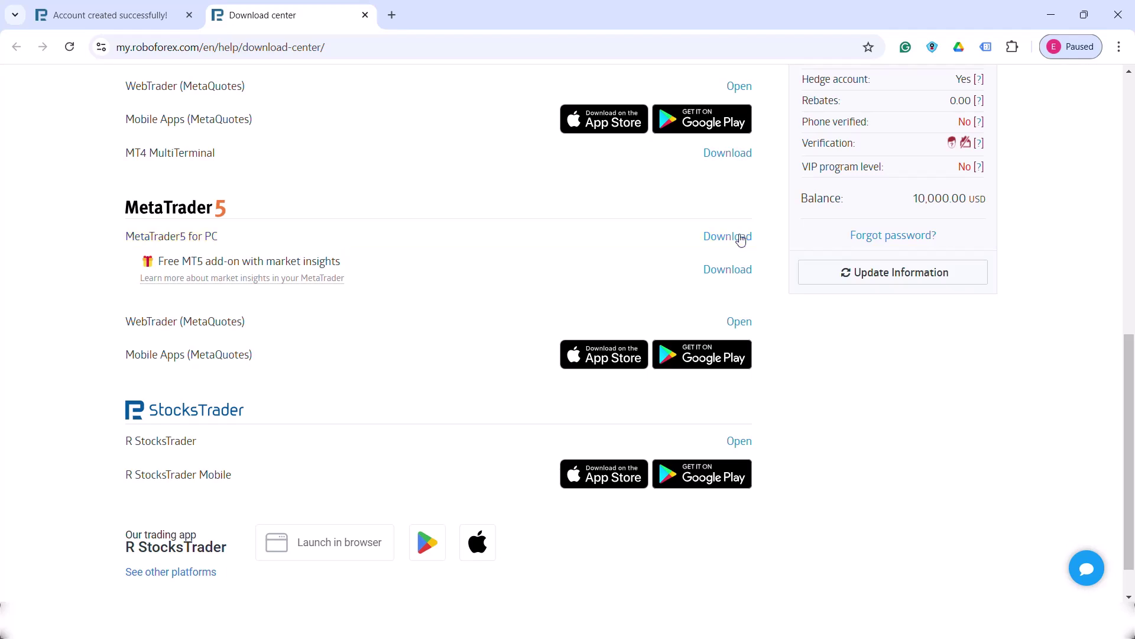
# Download and install the MetaTrader 5 terminal, then log in to the demo account on RoboForex-ECN
pyautogui.click(741, 236)
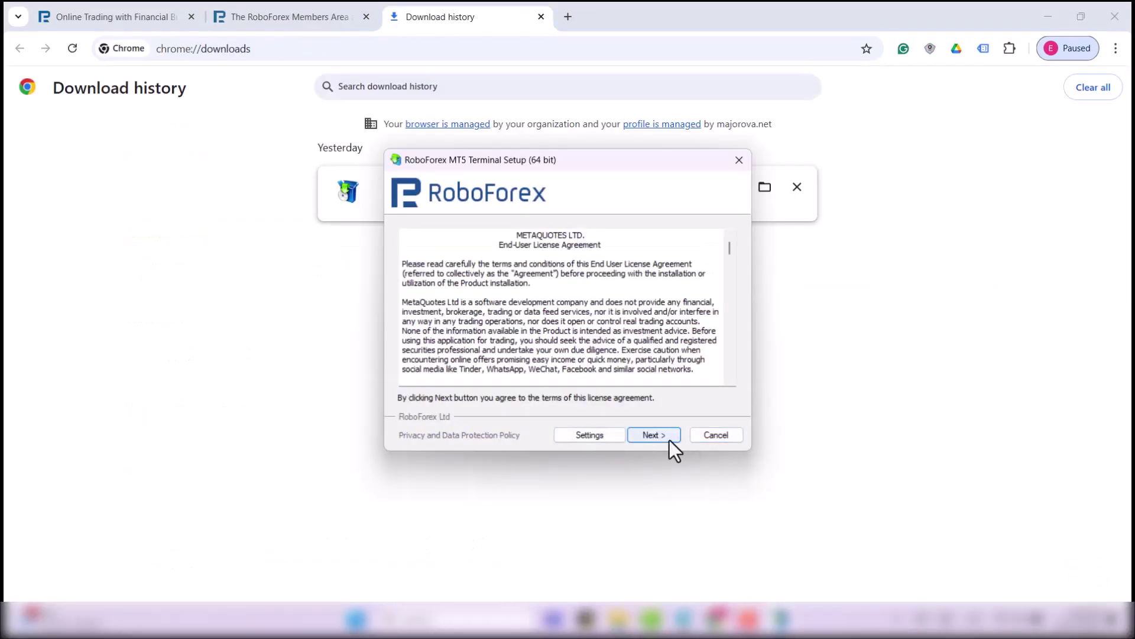
pyautogui.click(668, 436)
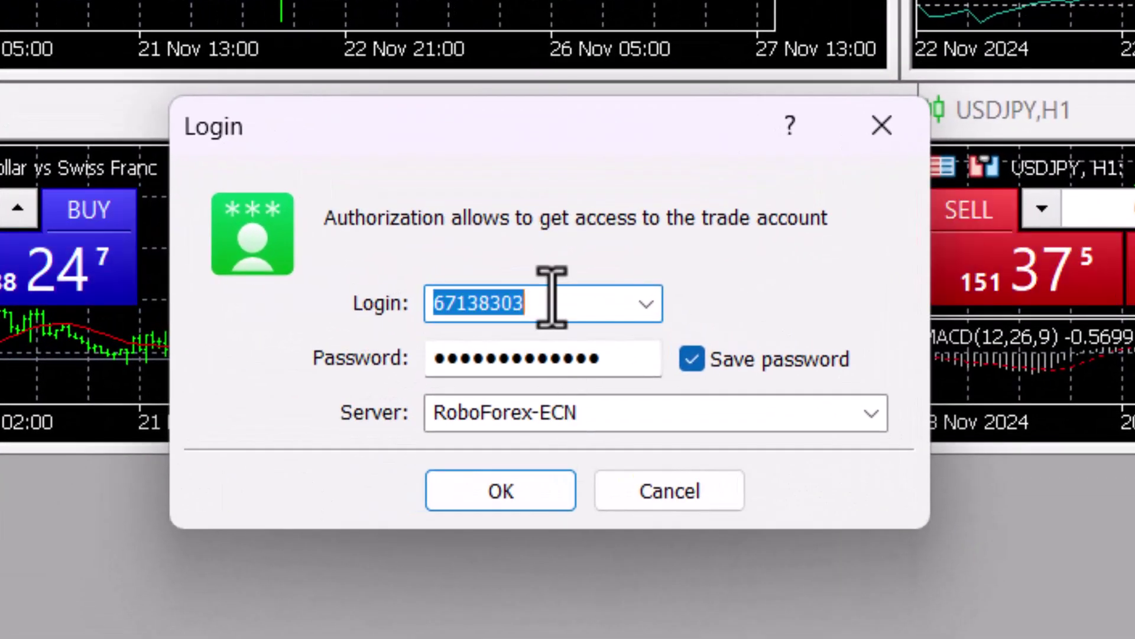
pyautogui.click(555, 299)
pyautogui.press('Tab')
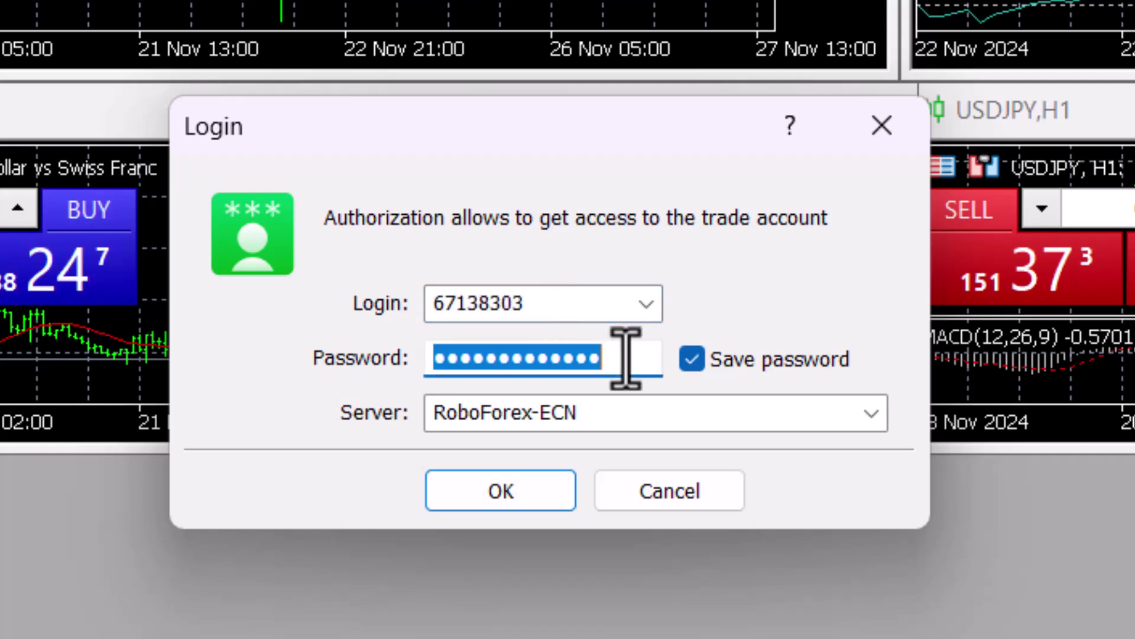
pyautogui.click(872, 414)
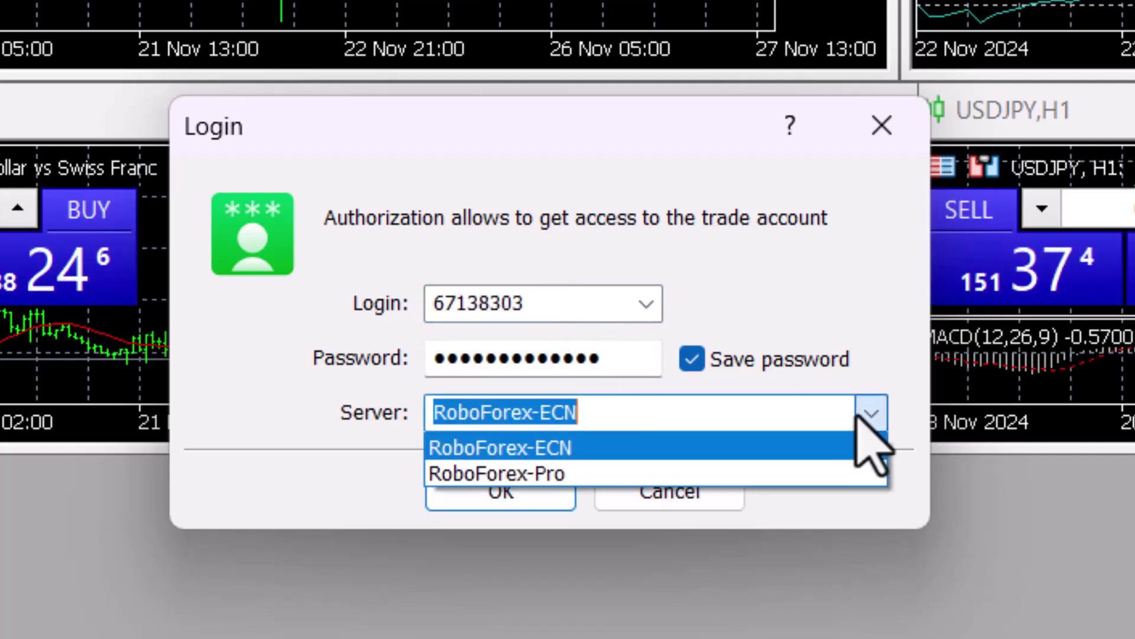
pyautogui.click(870, 414)
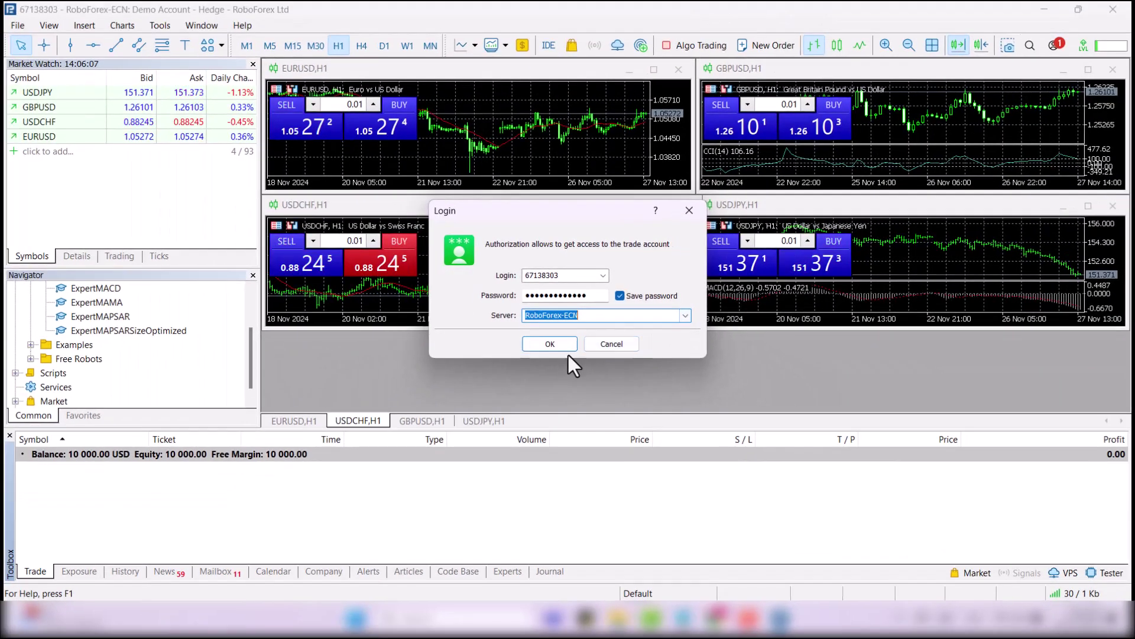
pyautogui.click(545, 473)
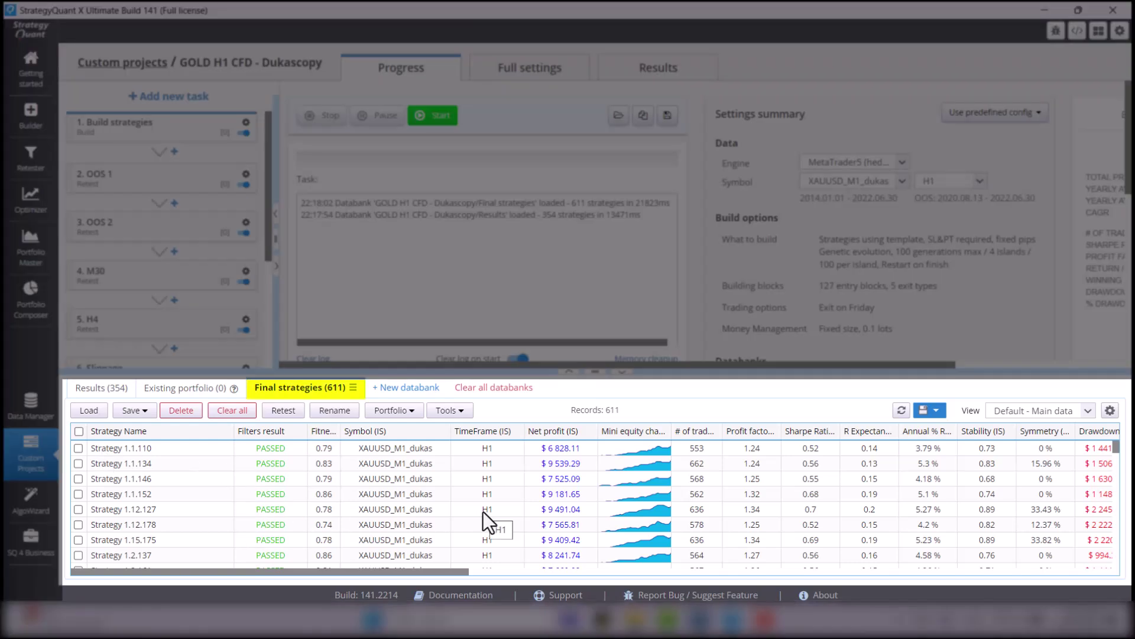
# Sort Final strategies by profit factor, highest first, and tick 3.15.141, 2.10.182 and 3.14.153
pyautogui.click(762, 431)
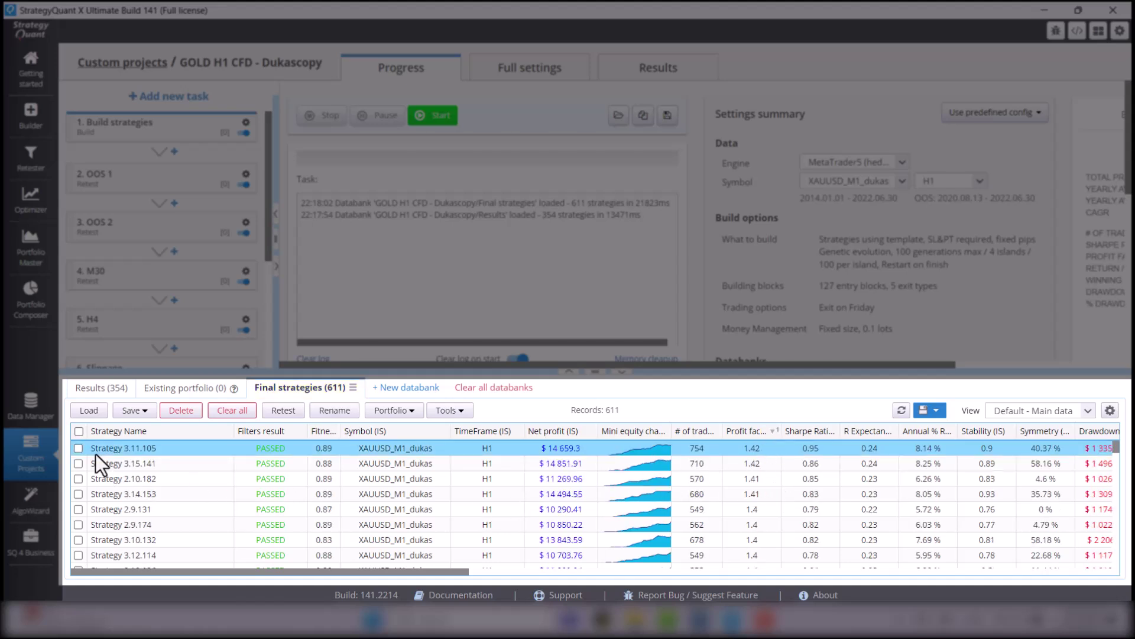
pyautogui.click(78, 463)
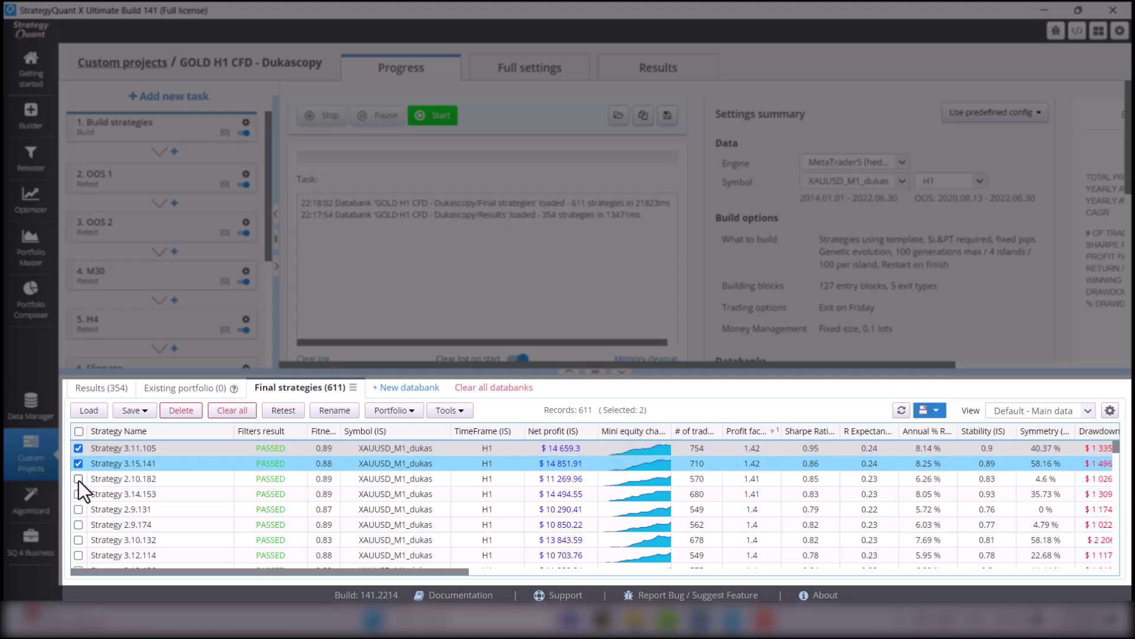
pyautogui.click(78, 479)
pyautogui.click(77, 494)
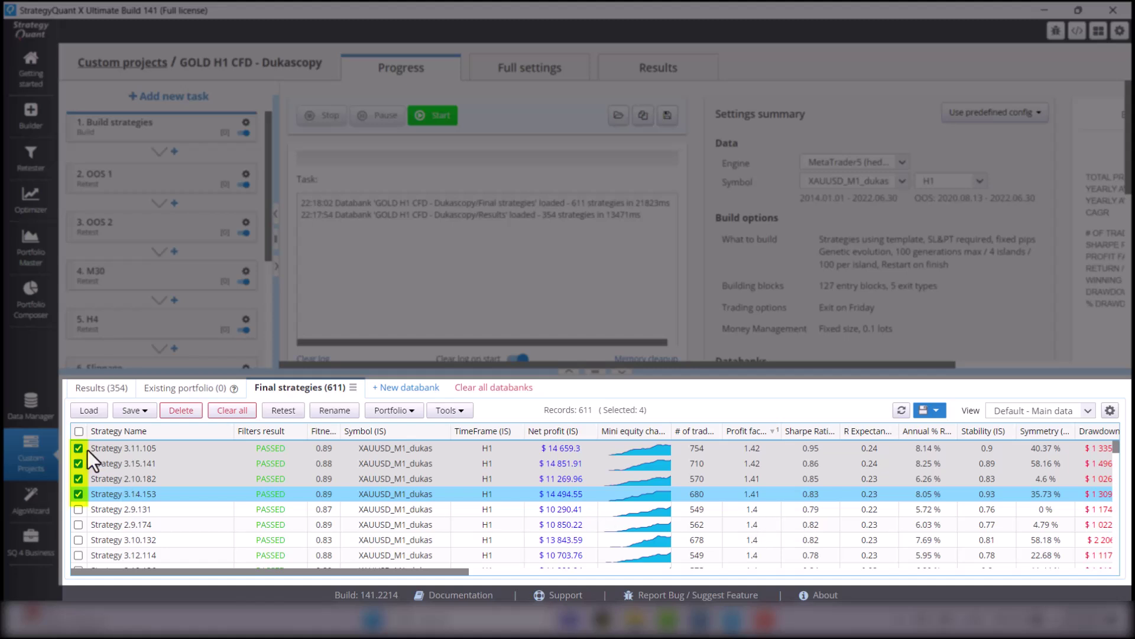
# Export the checked strategies as MetaTrader 5 Expert Advisors (.MQ5) with file name prefix XAUUSD_H1
pyautogui.click(150, 414)
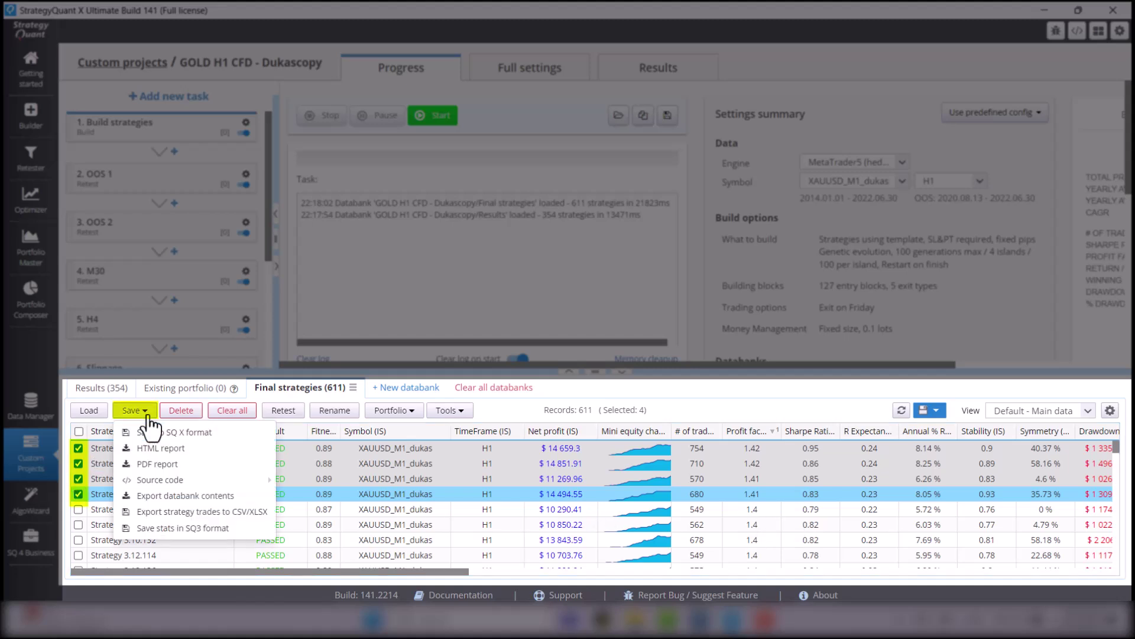
pyautogui.moveTo(165, 480)
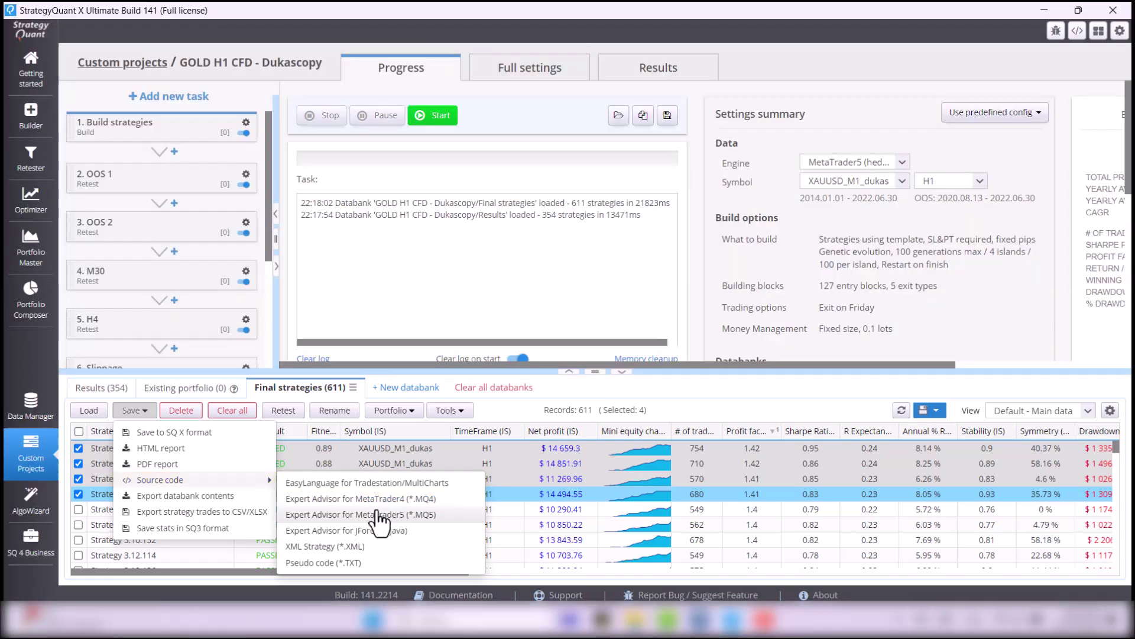
pyautogui.click(378, 514)
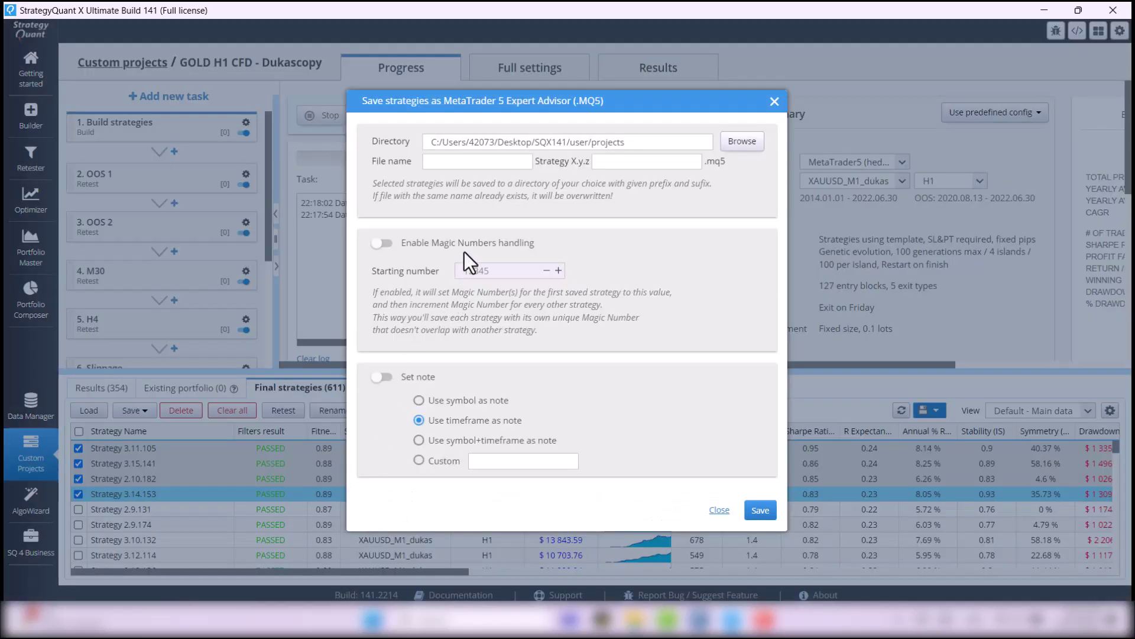
pyautogui.click(464, 161)
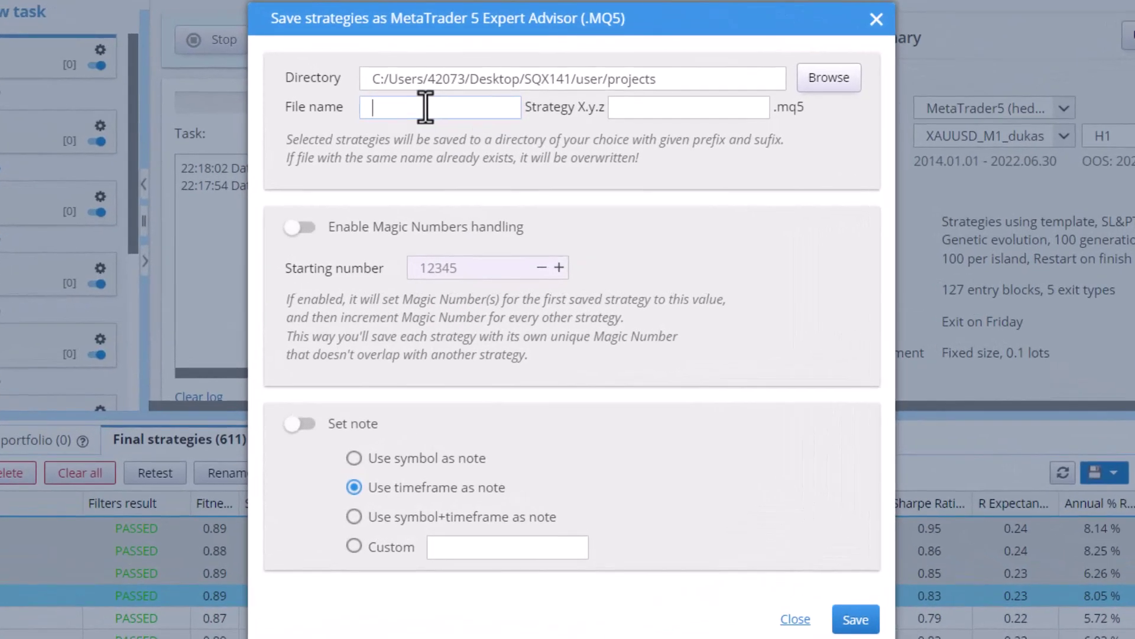
pyautogui.write('XAUUSD_H1')
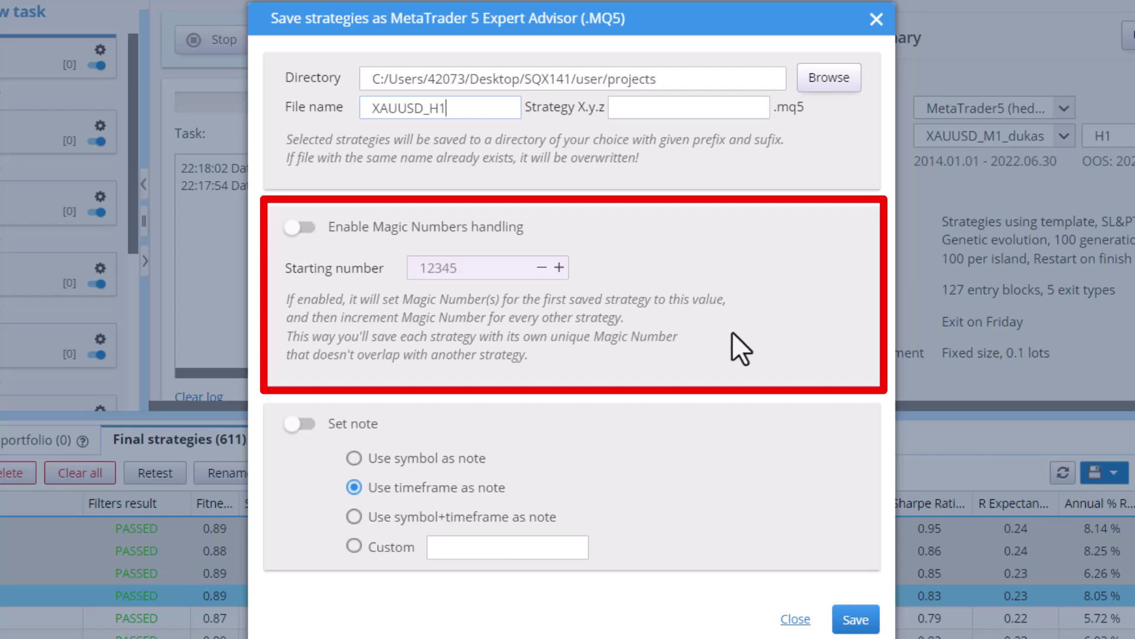
# Enable Magic Numbers handling and change the starting number from 12345 to 1000
pyautogui.click(291, 229)
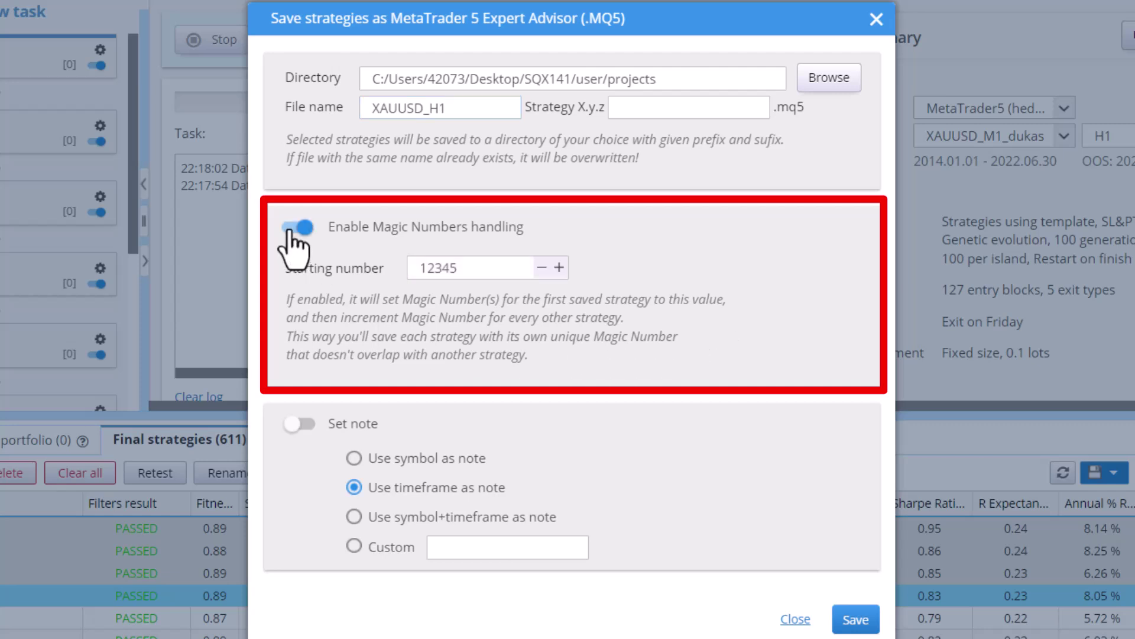
pyautogui.doubleClick(478, 268)
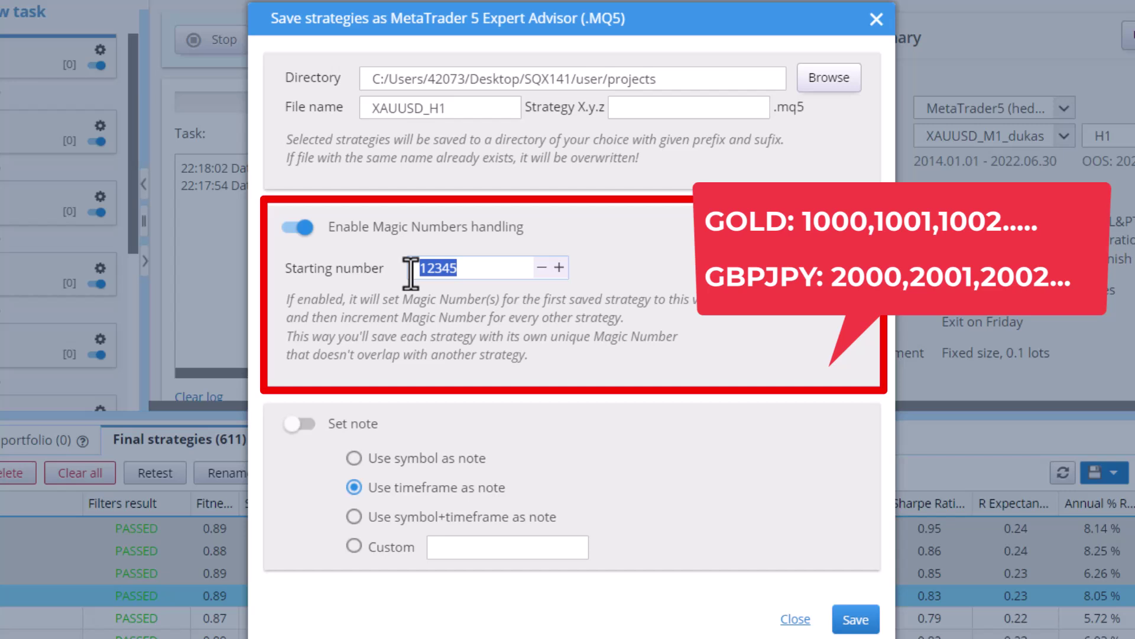
pyautogui.write('1000')
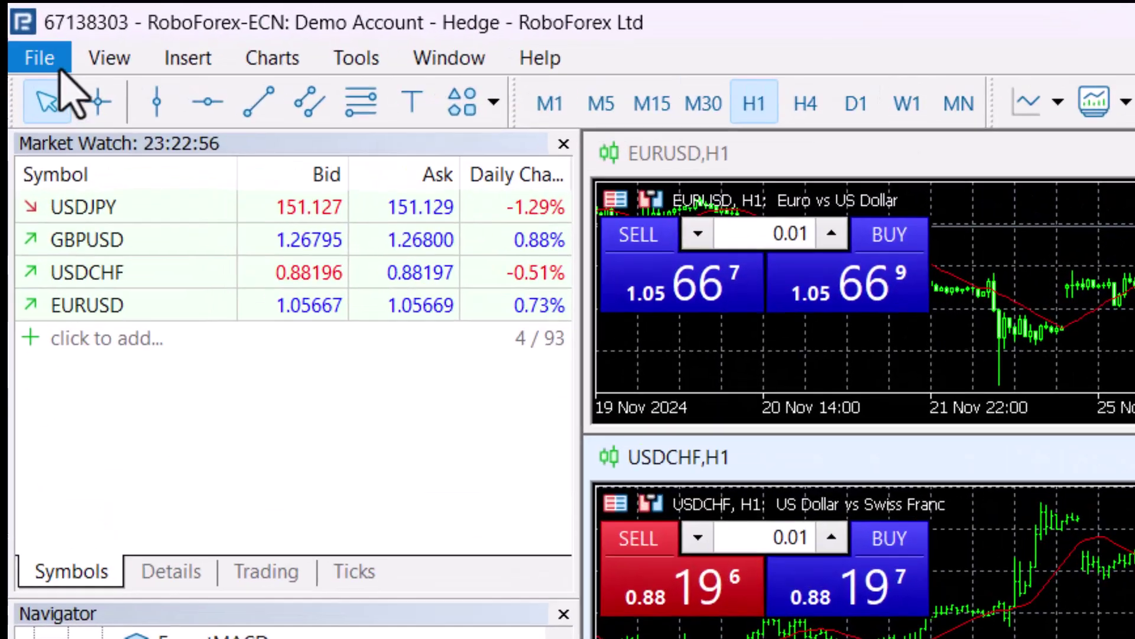
# Open MetaTrader 5's data folder from the File menu
pyautogui.click(23, 29)
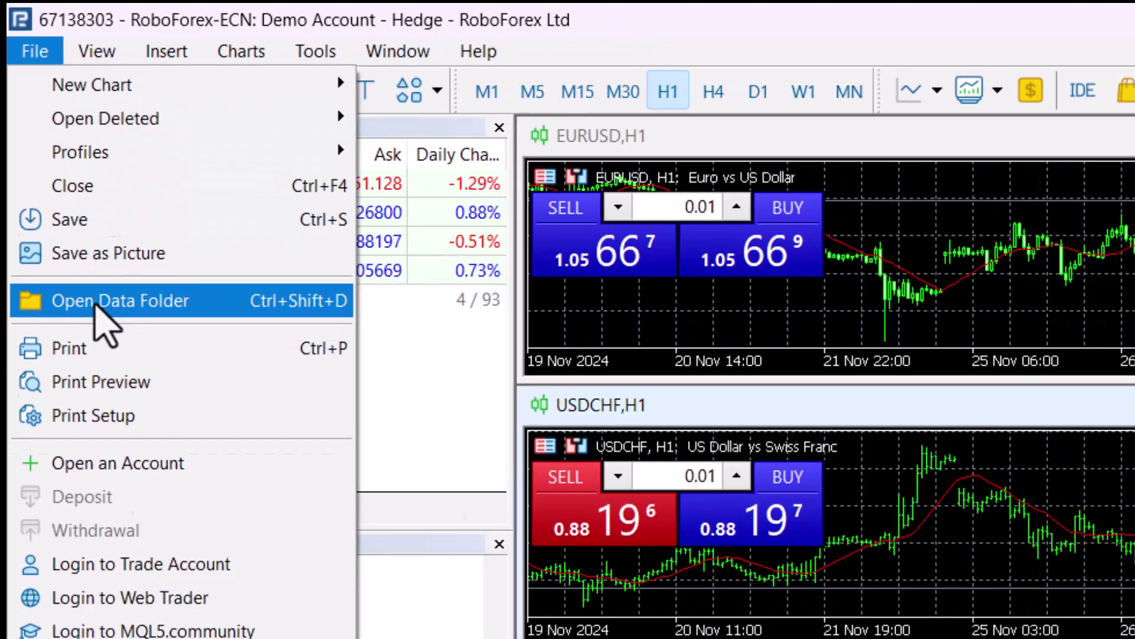
pyautogui.click(111, 373)
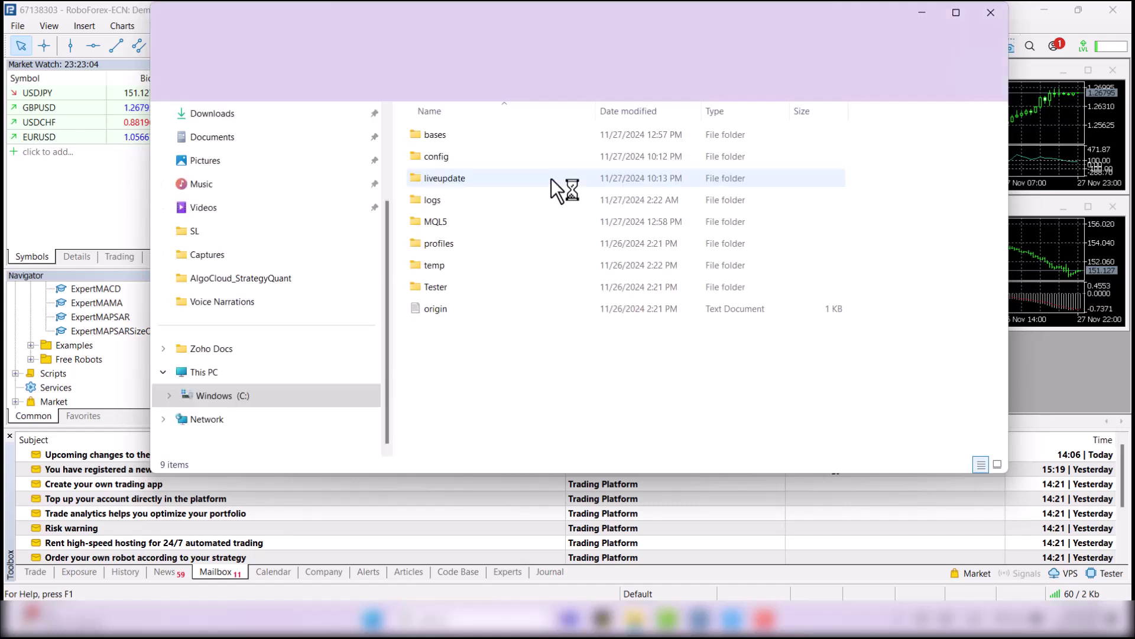
# Navigate to MQL5\Experts\Advisors and select the folder's full path in the address bar
pyautogui.doubleClick(431, 221)
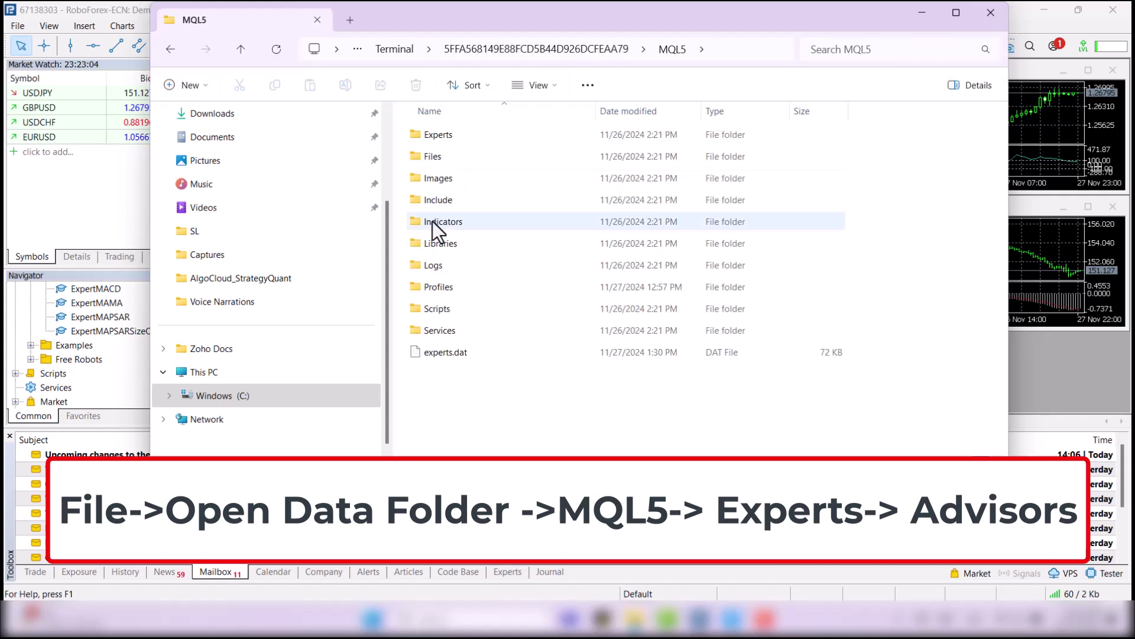
pyautogui.doubleClick(433, 133)
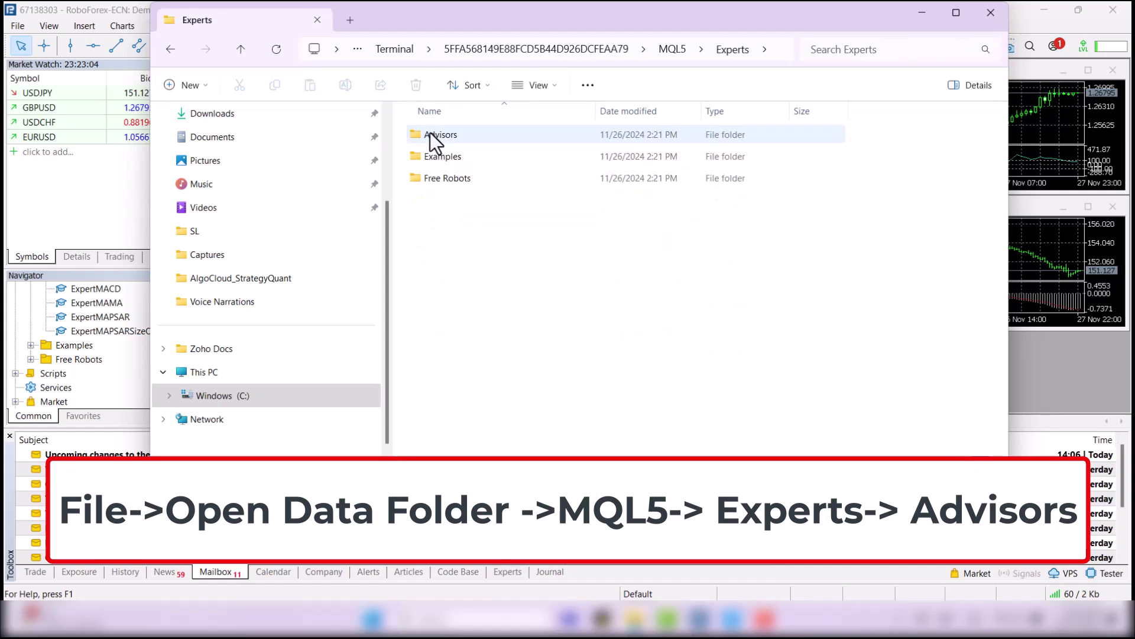
pyautogui.doubleClick(431, 132)
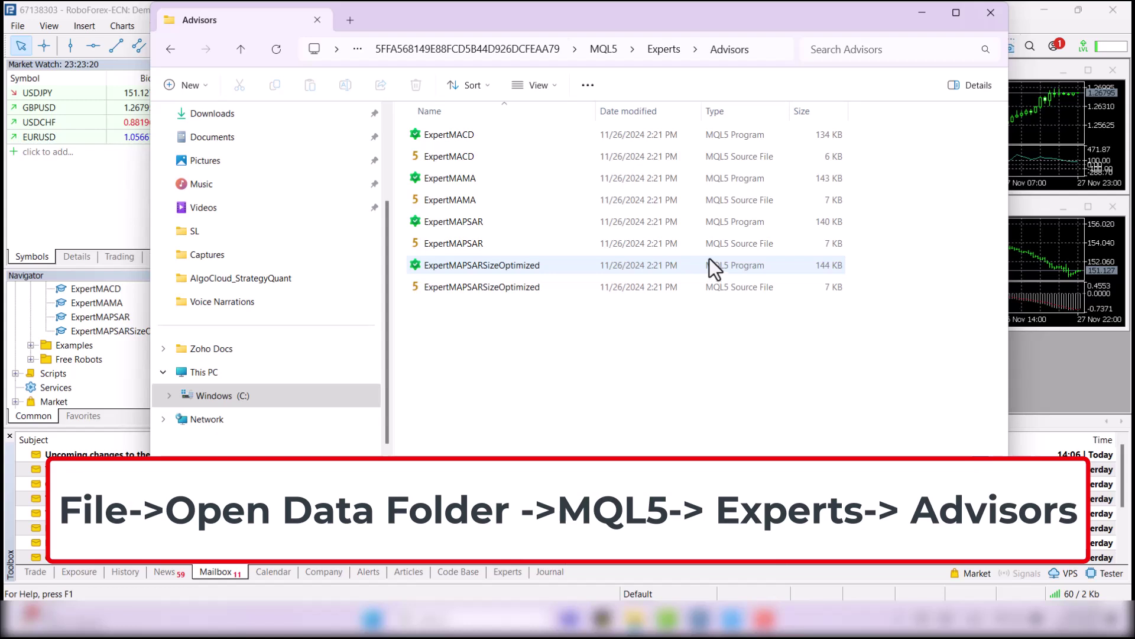
pyautogui.click(787, 50)
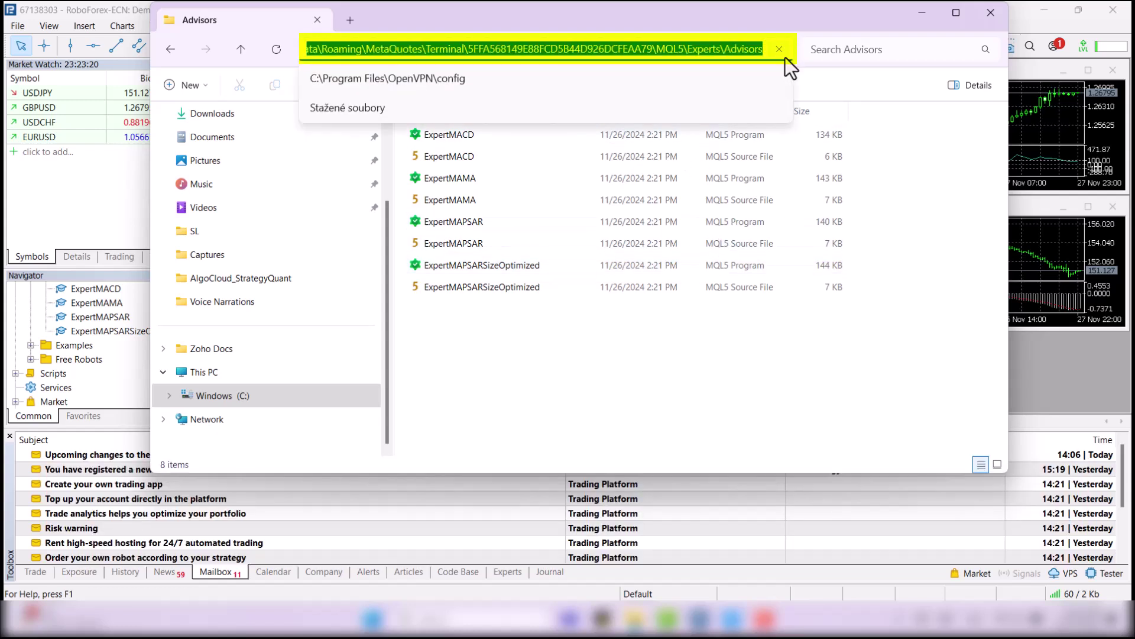
# Point the export folder to the pasted MQL5\Experts\Advisors path and save the four strategies there
pyautogui.click(736, 621)
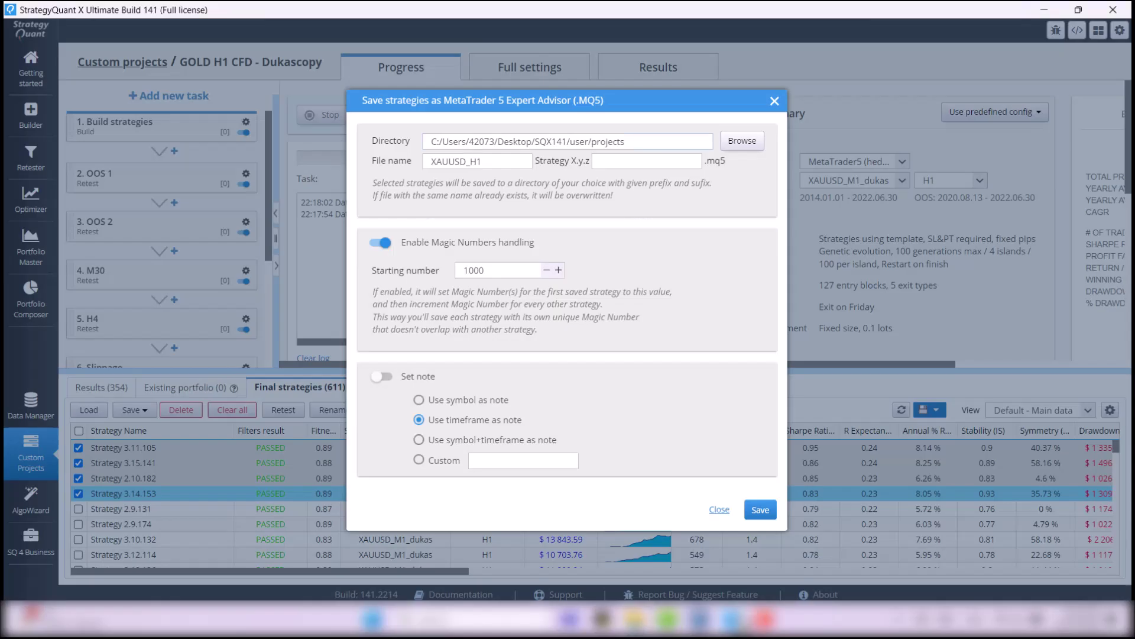
pyautogui.click(747, 143)
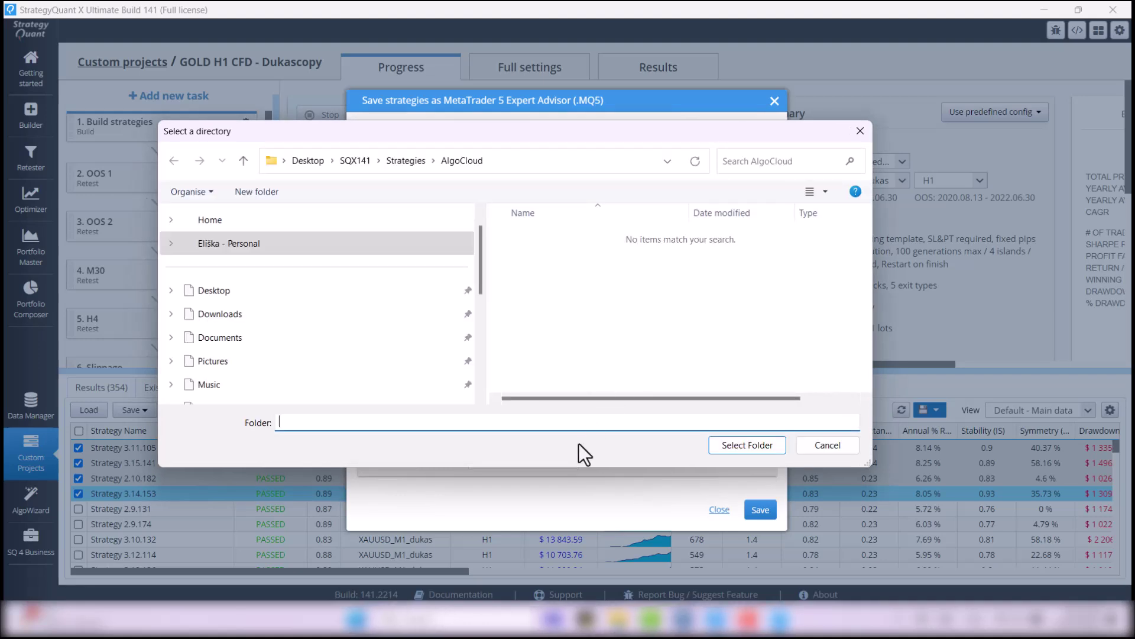
pyautogui.write('C:\\Users\\42073\\AppData\\Roaming\\MetaQuotes\\Terminal\\5FFA568149E88FCD5B44D926DCFEAA79\\MQL5\\Experts\\Advisors')
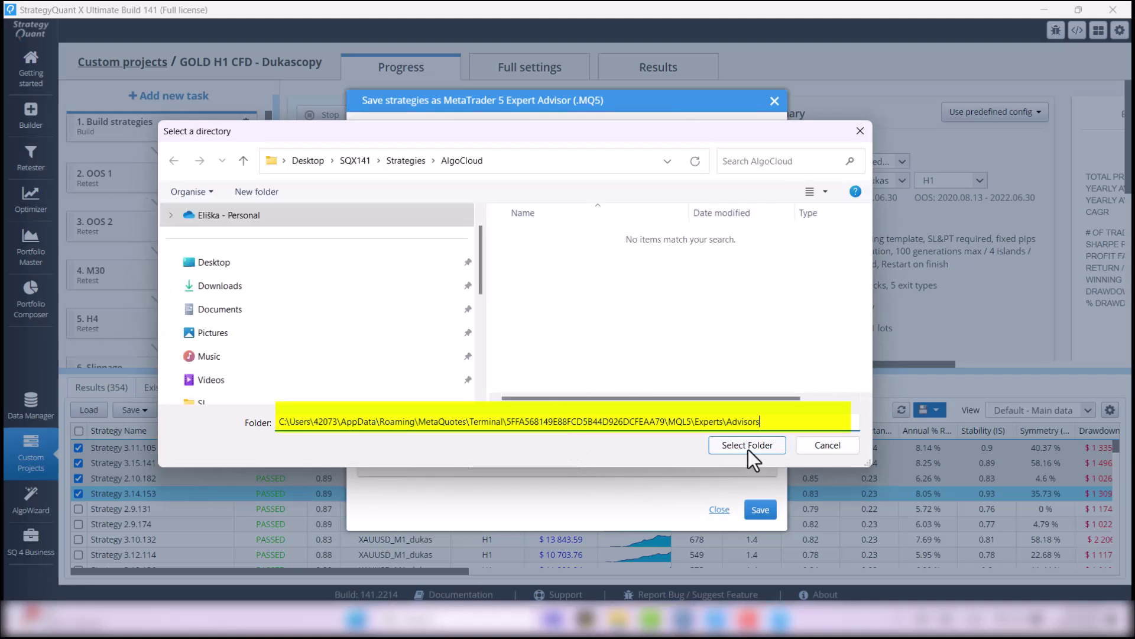
pyautogui.click(748, 449)
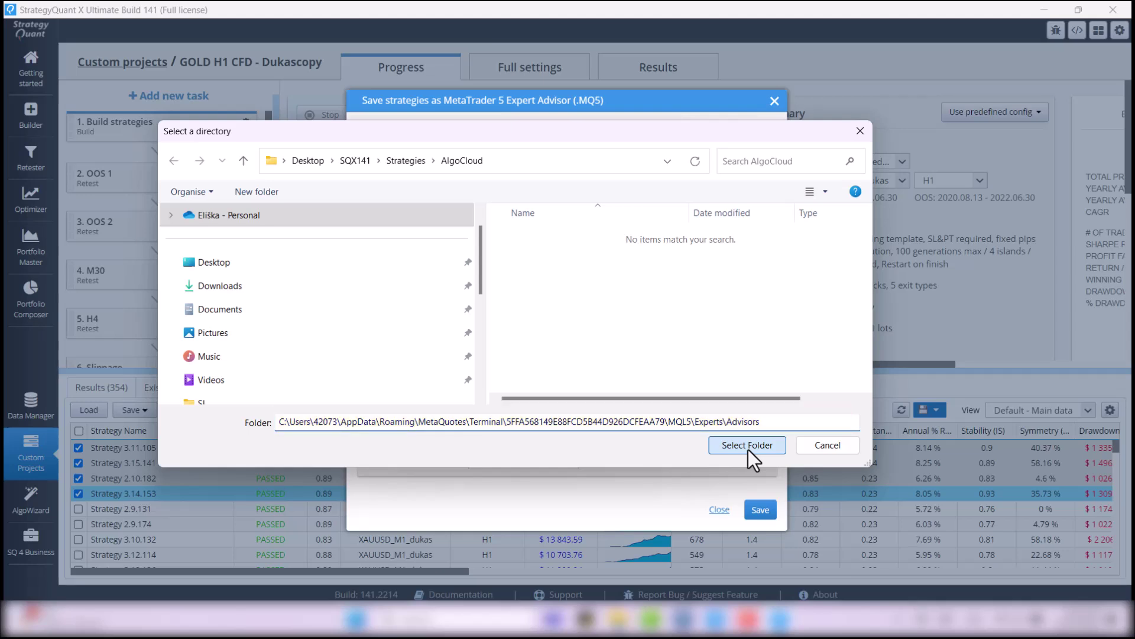
pyautogui.click(748, 445)
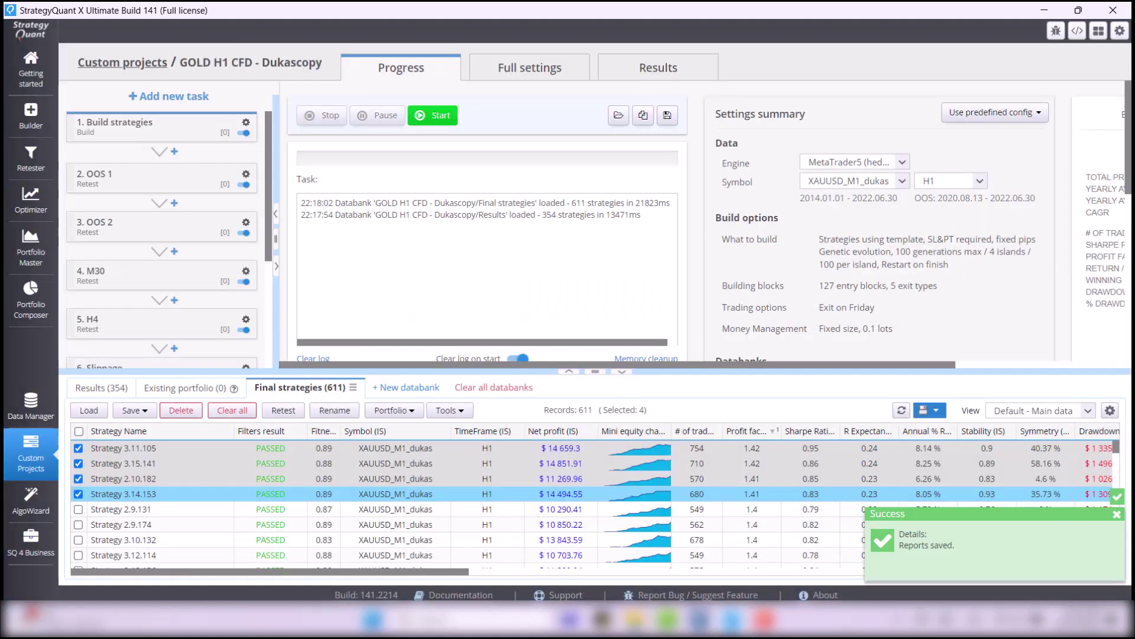
# Navigate the Advisors Explorer window up to MQL5 and into its Indicators folder
pyautogui.moveTo(732, 618)
pyautogui.moveTo(671, 618)
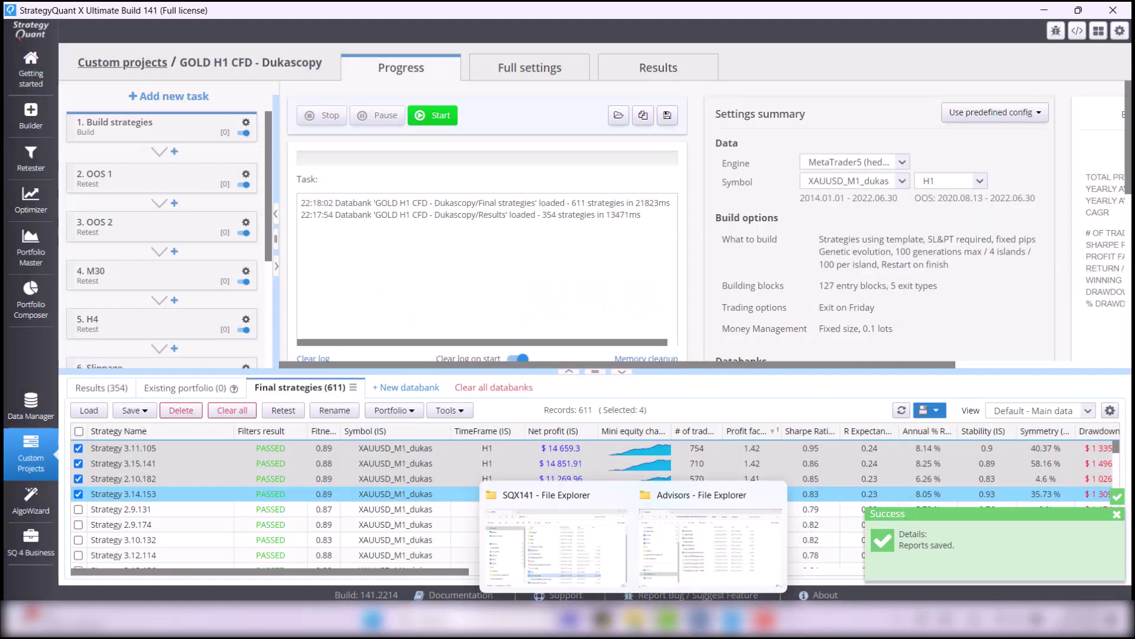
pyautogui.click(731, 576)
pyautogui.hotkey('alt', 'd')
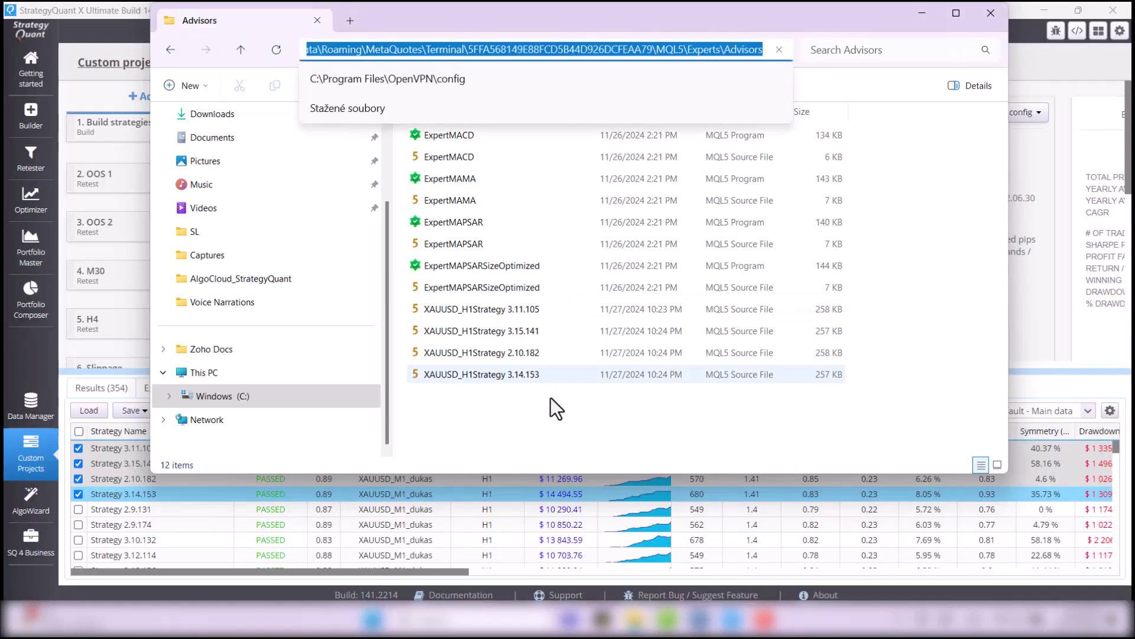
pyautogui.click(238, 55)
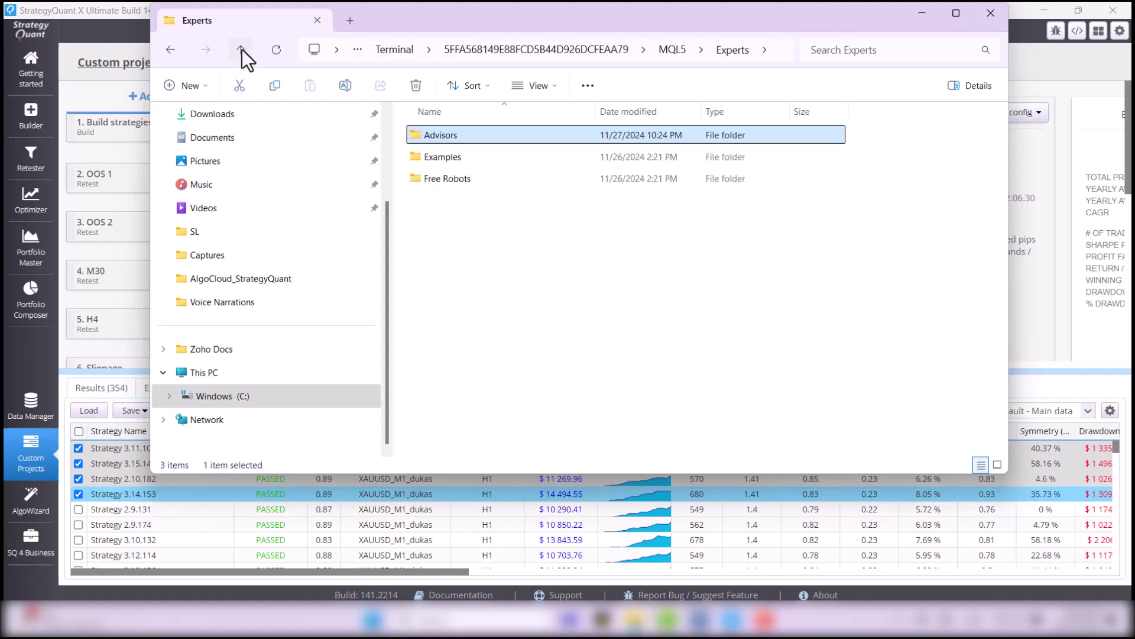
pyautogui.click(239, 49)
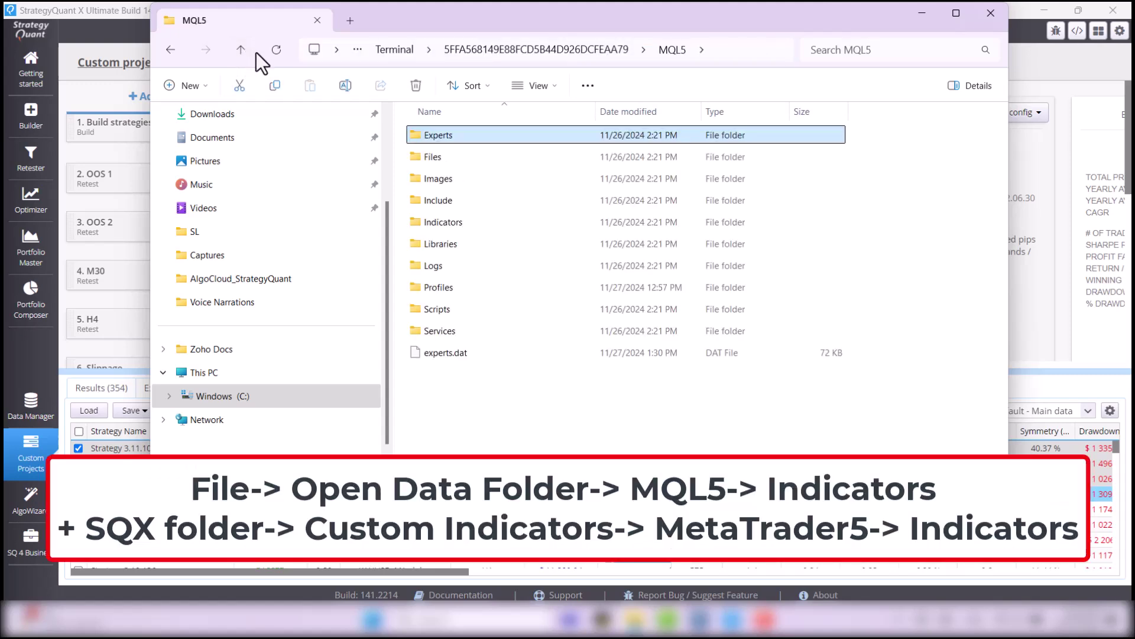
pyautogui.click(490, 222)
pyautogui.doubleClick(490, 223)
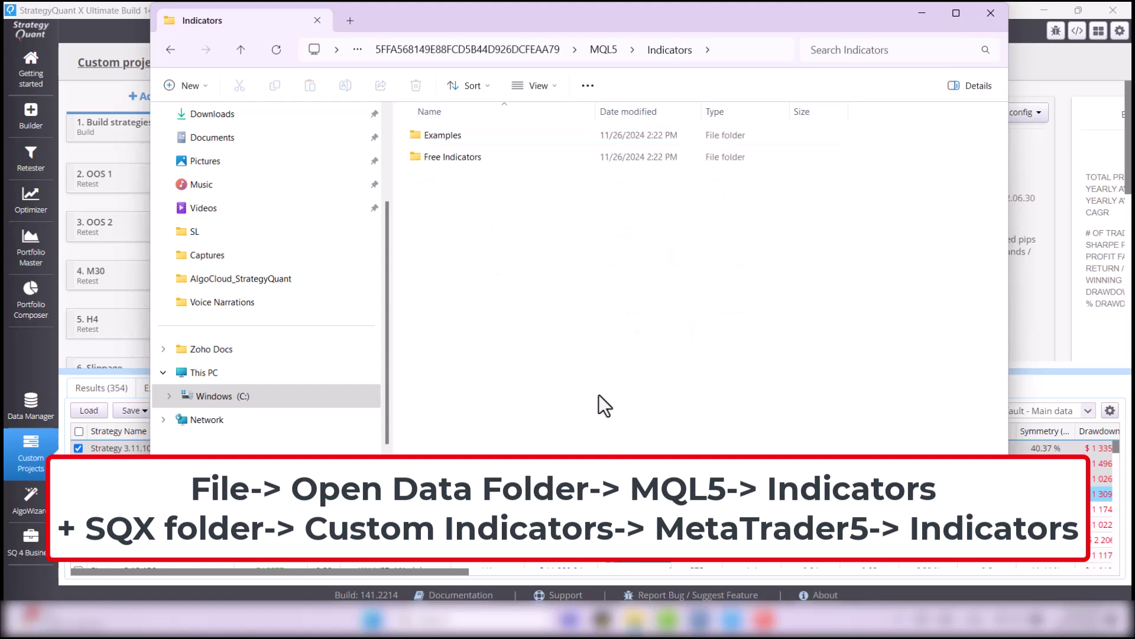
# Open a second window at SQX custom_indicators\MetaTrader5\Indicators and place it beside the first
pyautogui.click(565, 559)
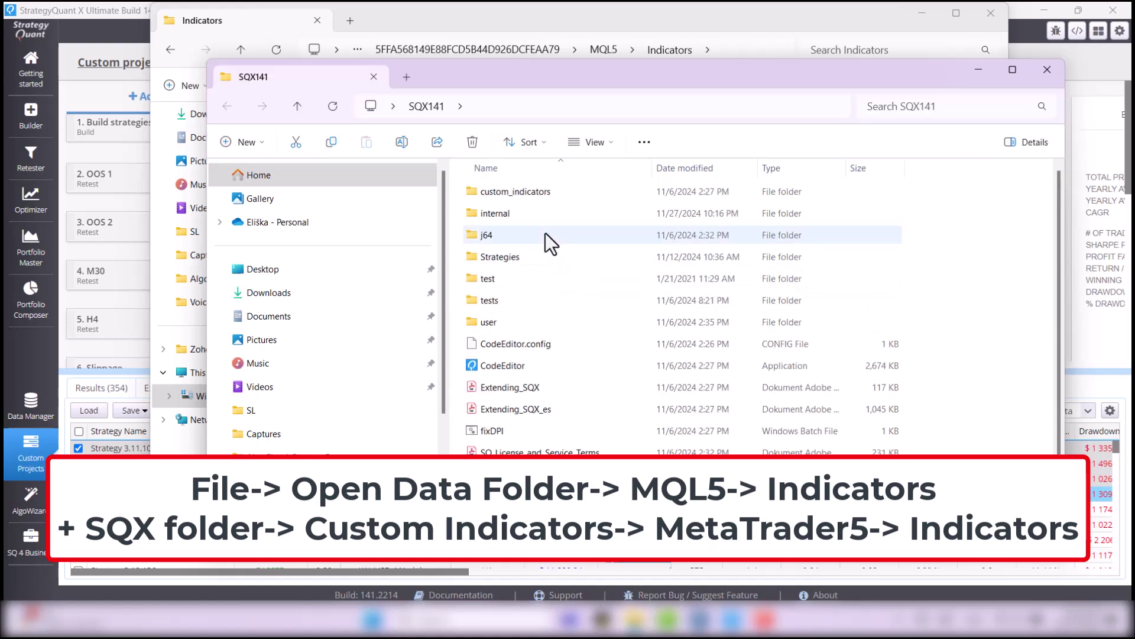
pyautogui.doubleClick(541, 190)
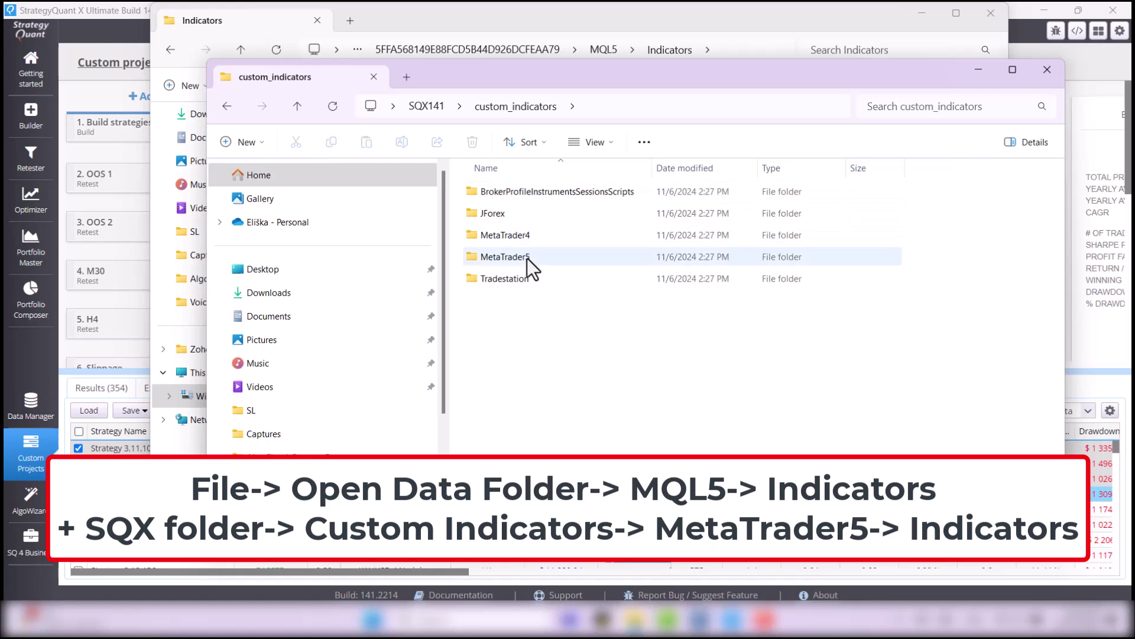
pyautogui.doubleClick(527, 258)
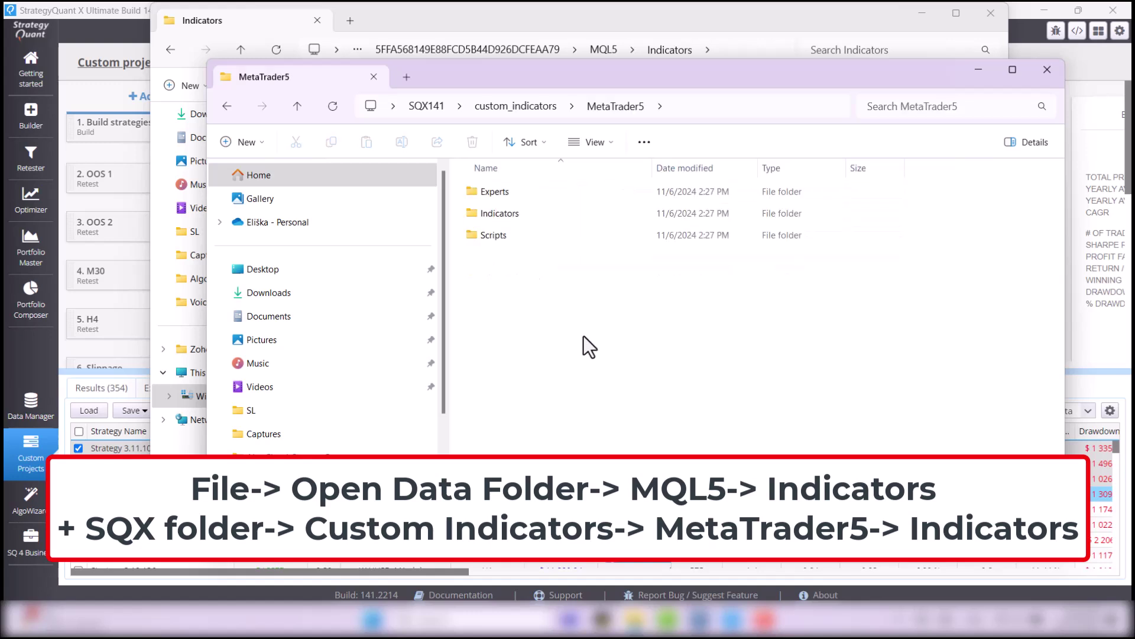
pyautogui.doubleClick(536, 215)
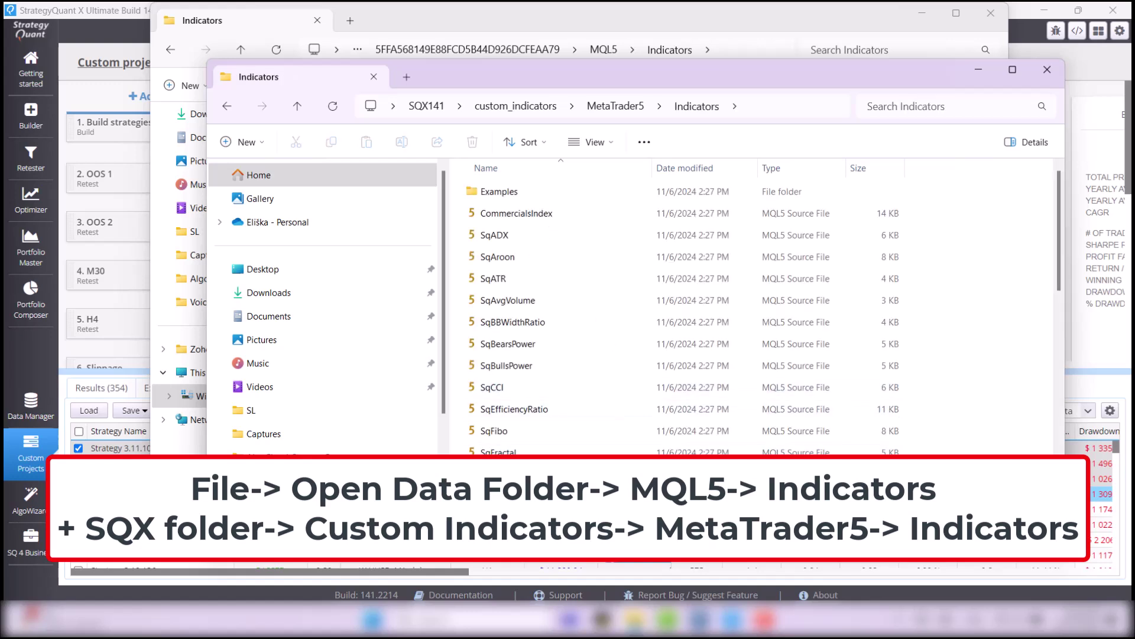
pyautogui.scroll(-3, 650, 312)
pyautogui.scroll(3, 609, 431)
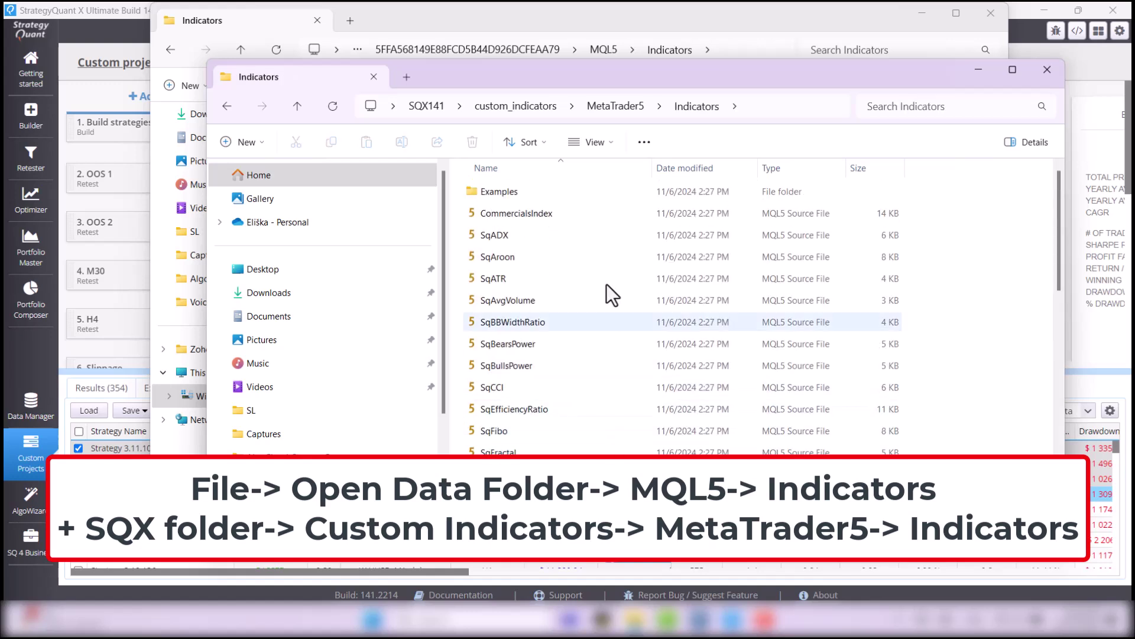
pyautogui.moveTo(783, 79); pyautogui.dragTo(813, 187)
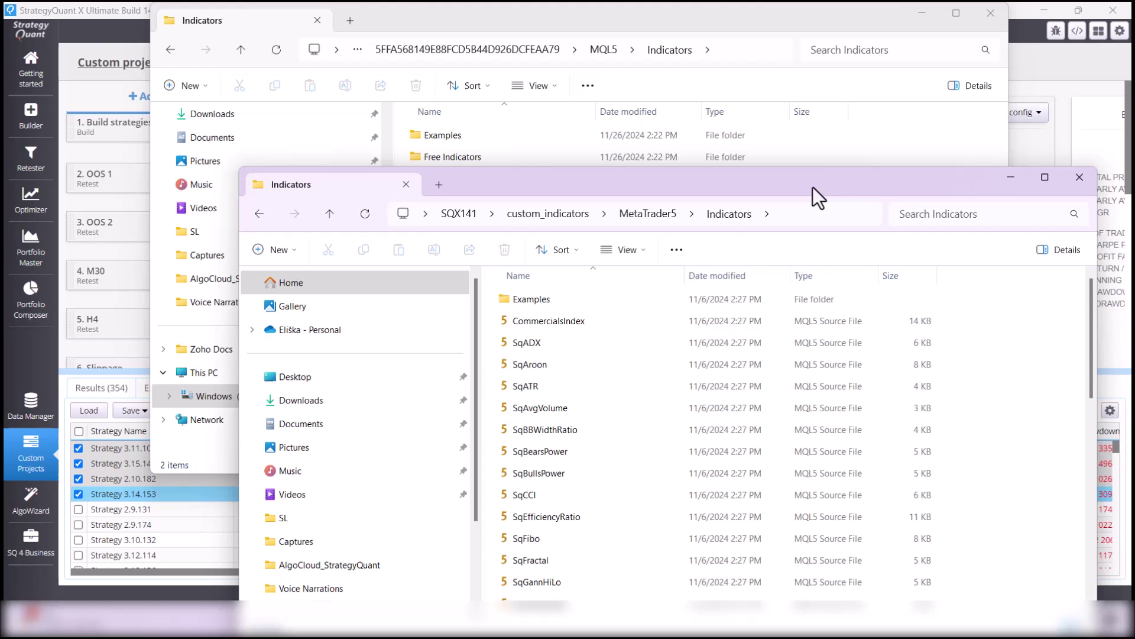
# Copy all 43 SQX indicator files into MQL5\Indicators, replacing existing ones such as DeMarker.mq5
pyautogui.click(575, 27)
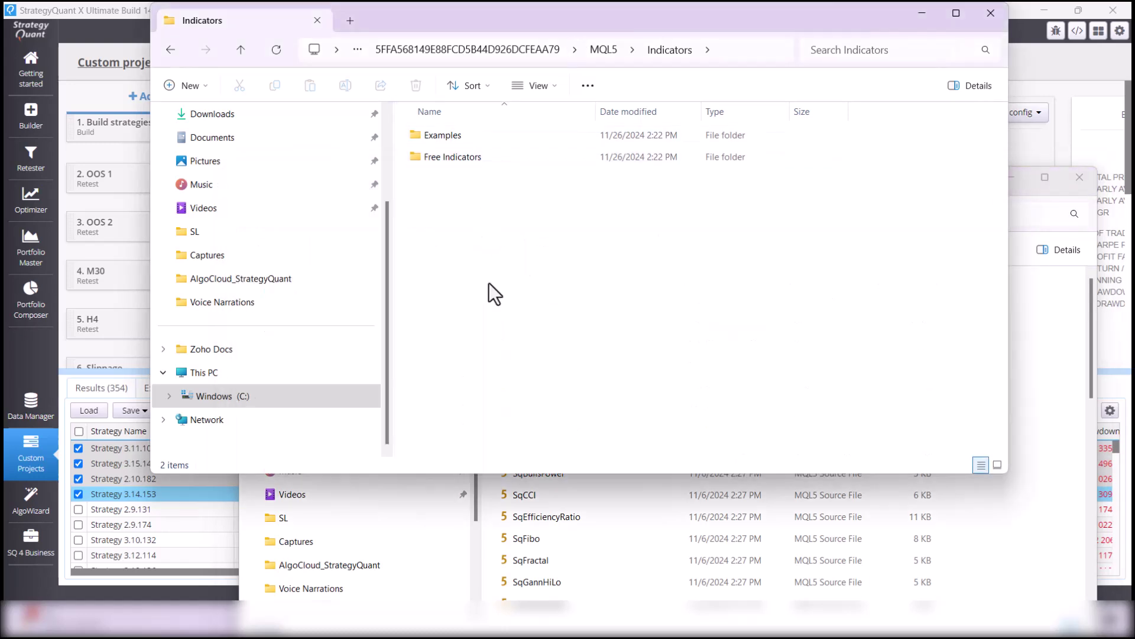
pyautogui.click(1055, 452)
pyautogui.click(834, 520)
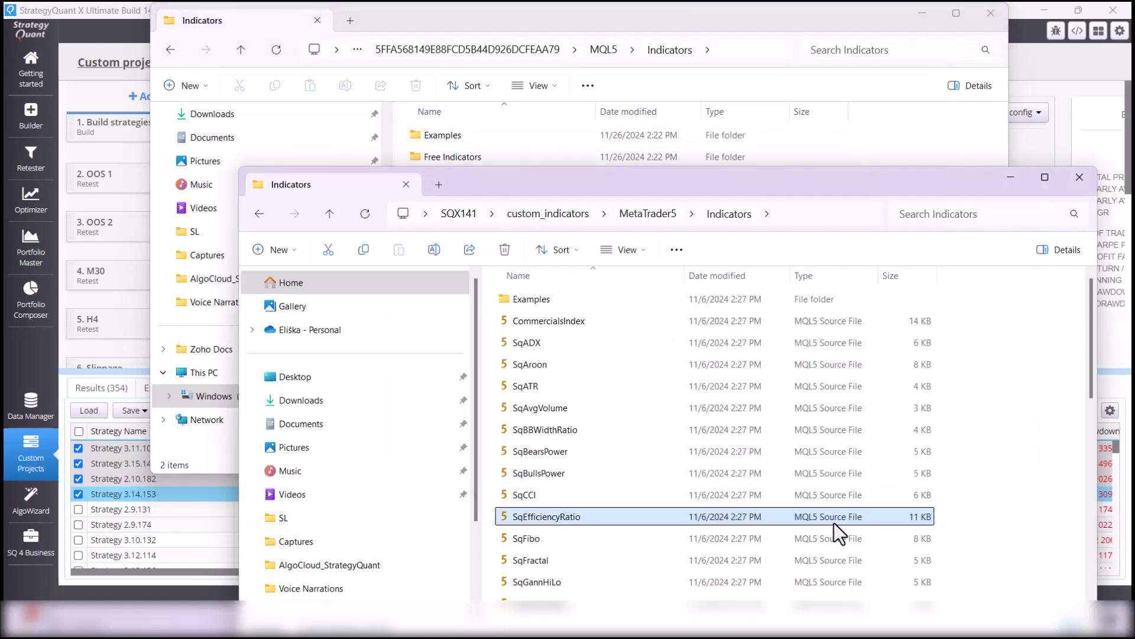
pyautogui.hotkey('ctrl', 'a')
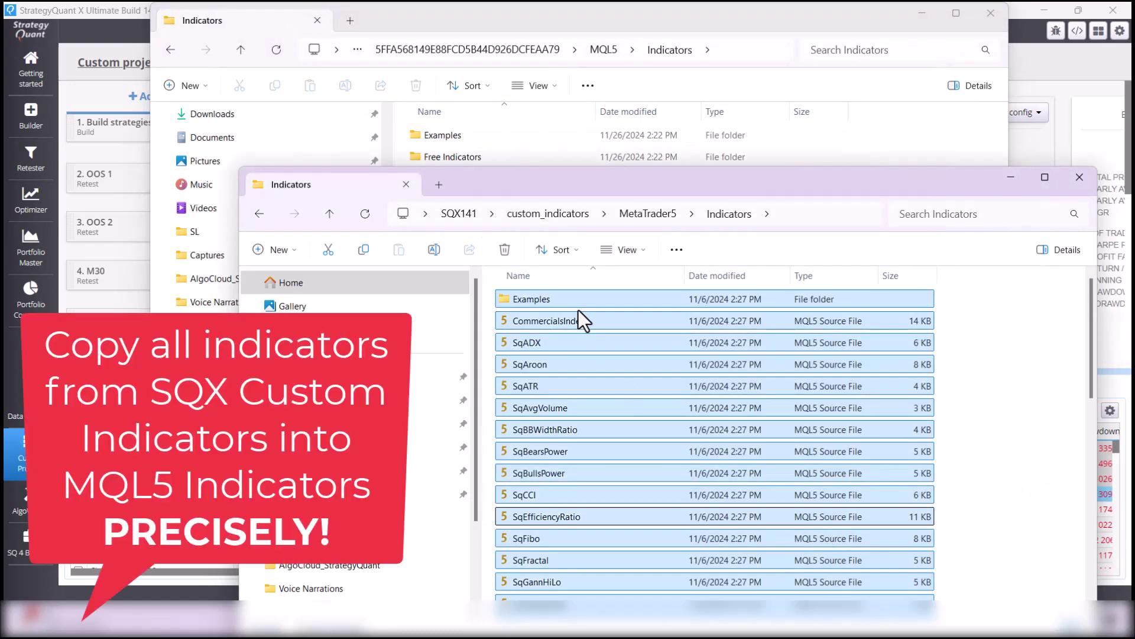
pyautogui.hotkey('ctrl', 'c')
pyautogui.click(594, 19)
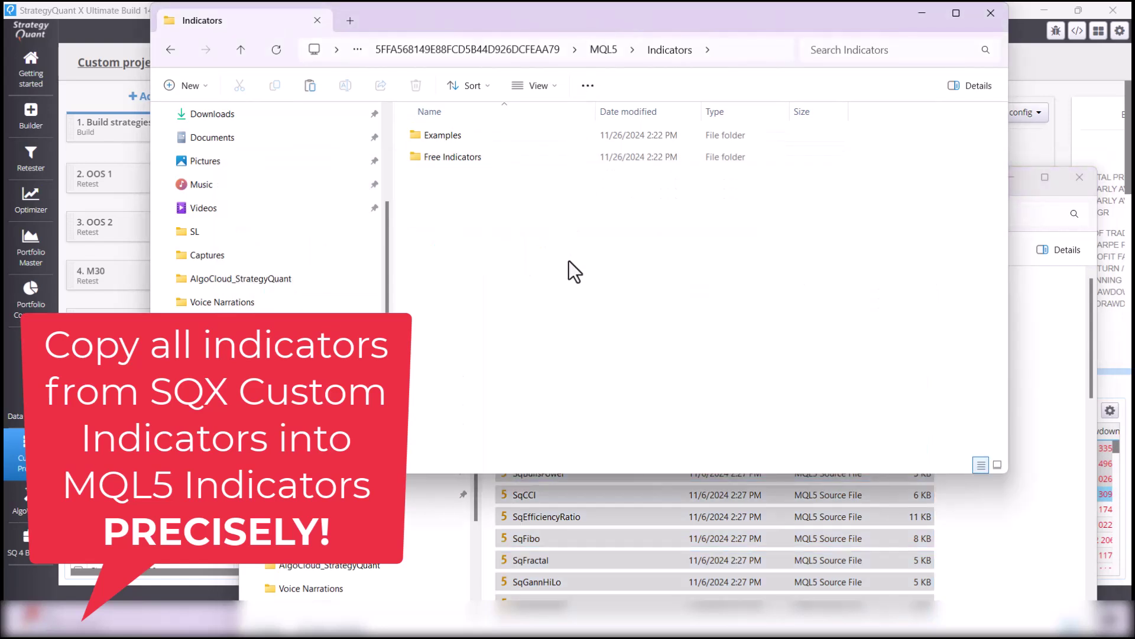
pyautogui.hotkey('ctrl', 'v')
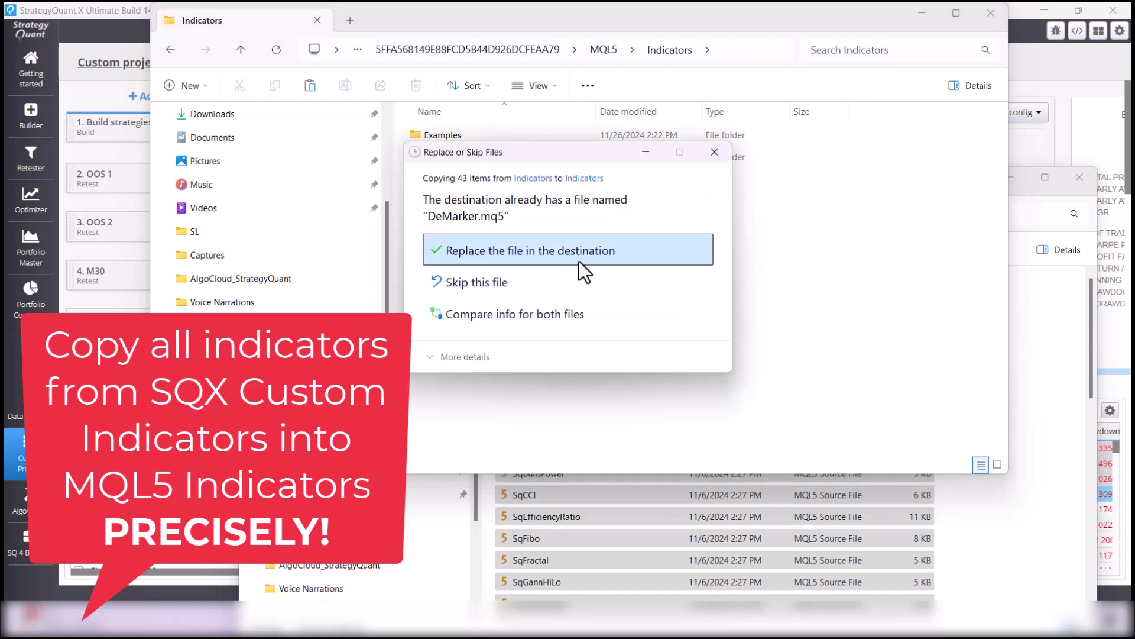
pyautogui.click(583, 257)
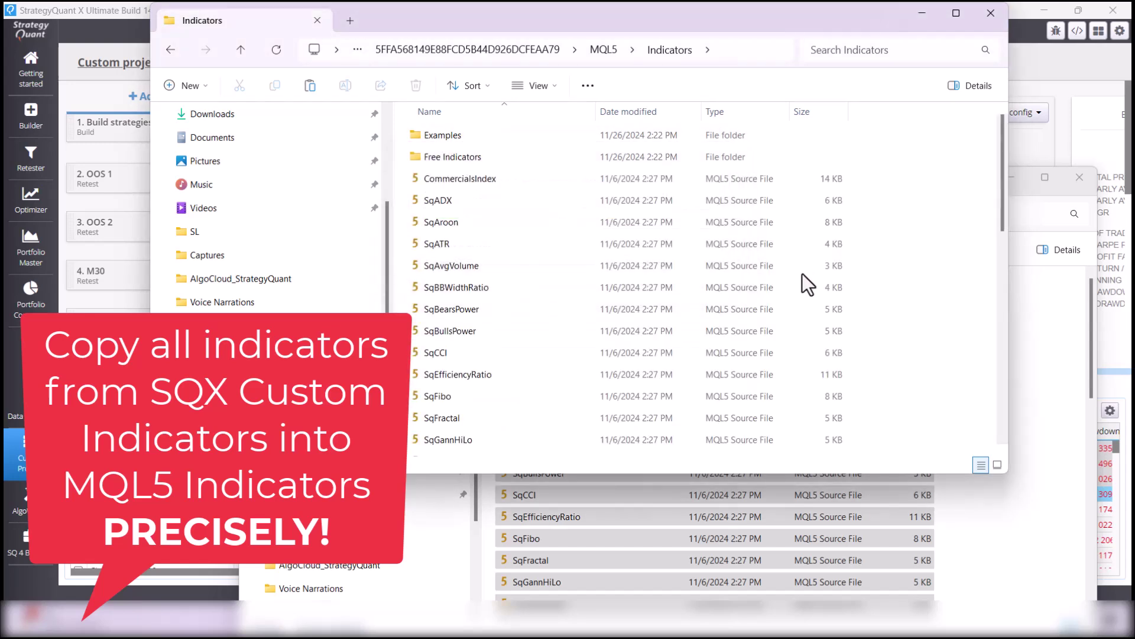
pyautogui.hotkey('ctrl', 'a')
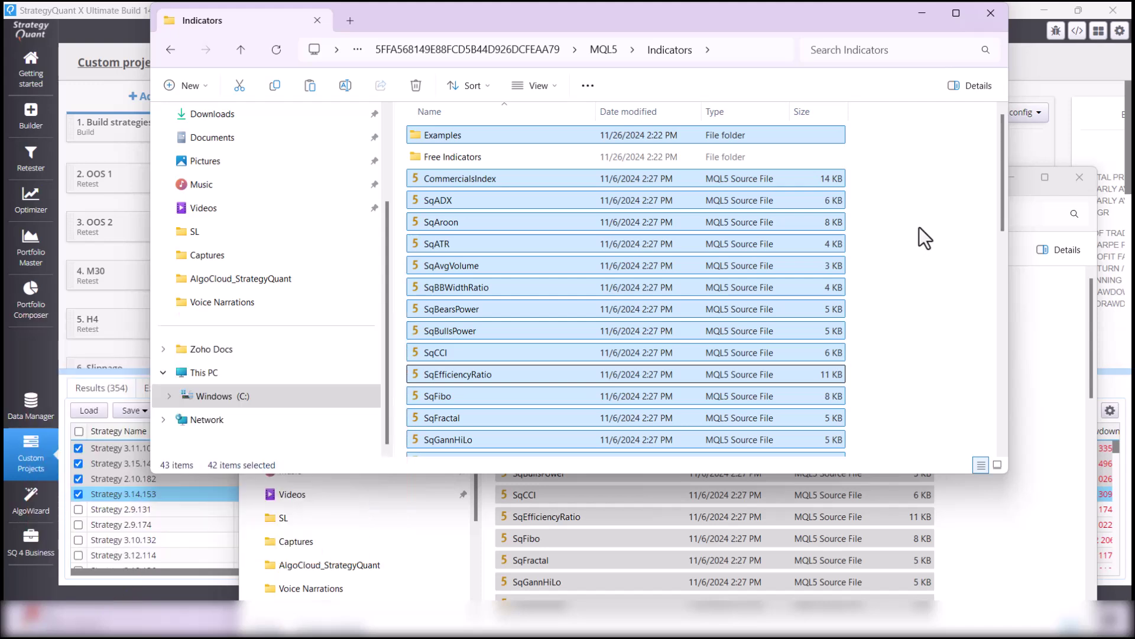
# Minimize both Explorer windows and StrategyQuant, then refresh the Navigator's Expert Advisors list
pyautogui.click(923, 13)
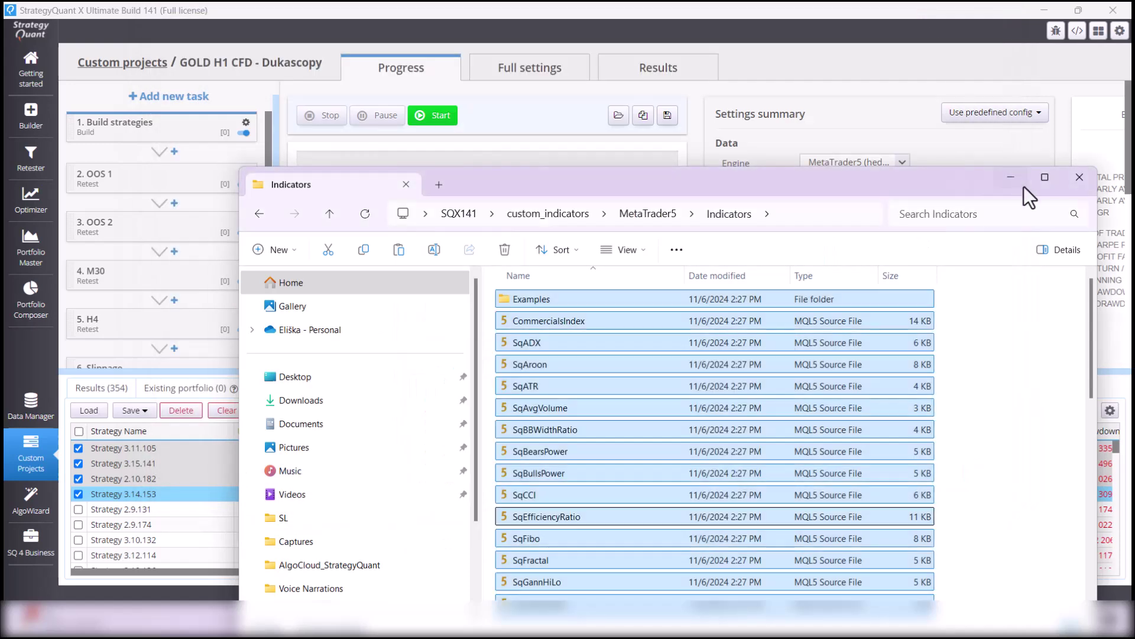
pyautogui.click(1012, 178)
pyautogui.click(731, 619)
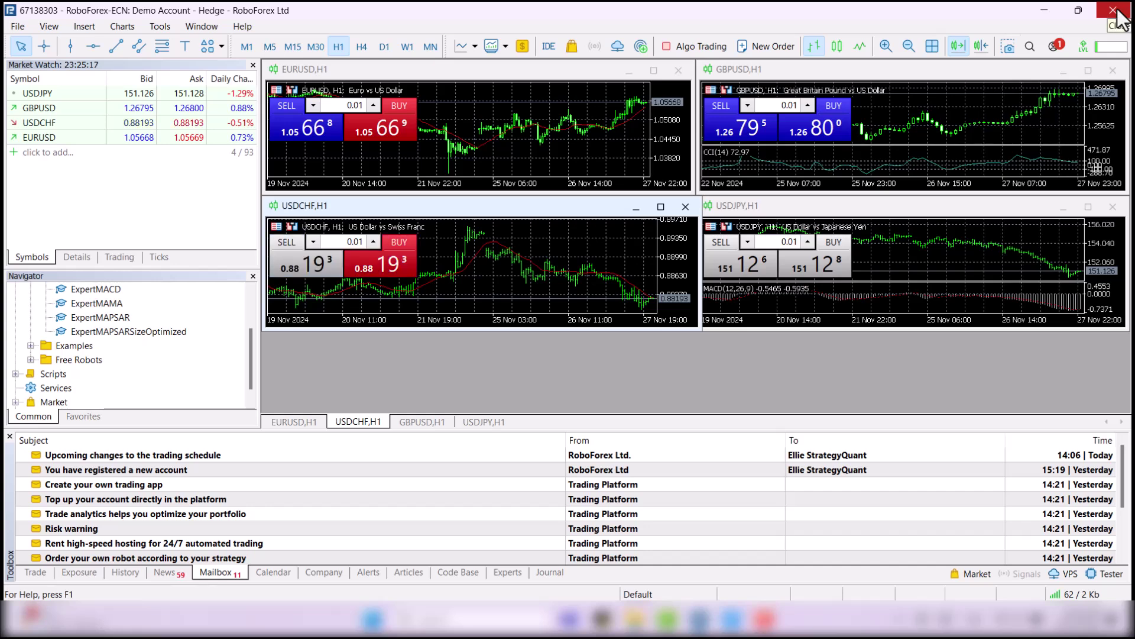
pyautogui.scroll(2, 175, 371)
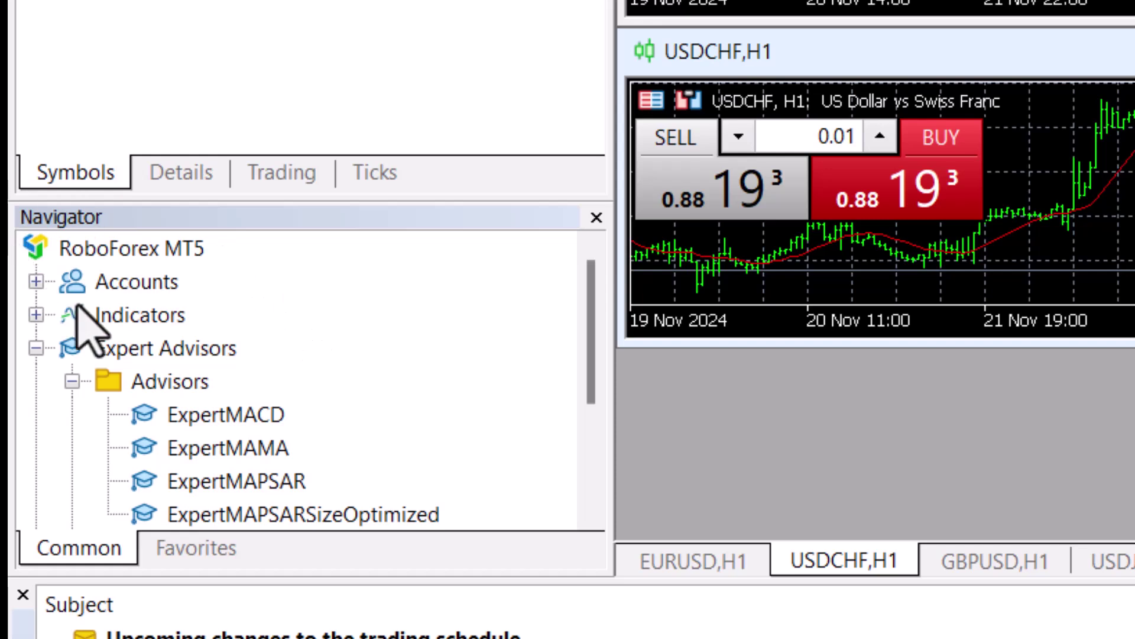
pyautogui.click(150, 356)
pyautogui.rightClick(149, 355)
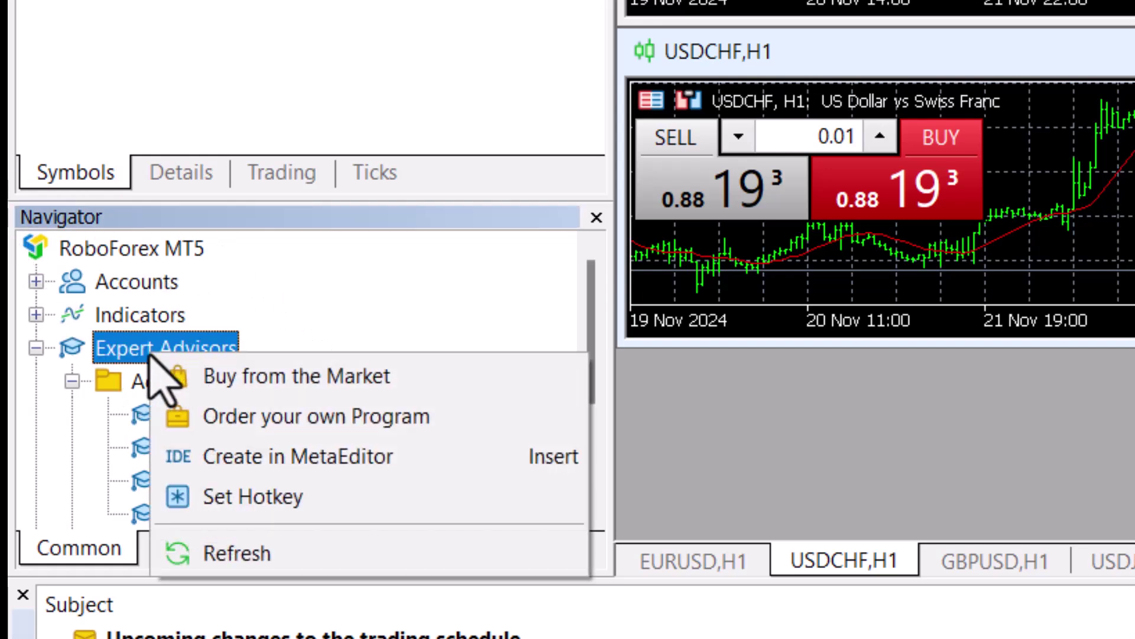
pyautogui.click(257, 551)
# Refresh the Navigator's Indicators list
pyautogui.scroll(-2, 246, 355)
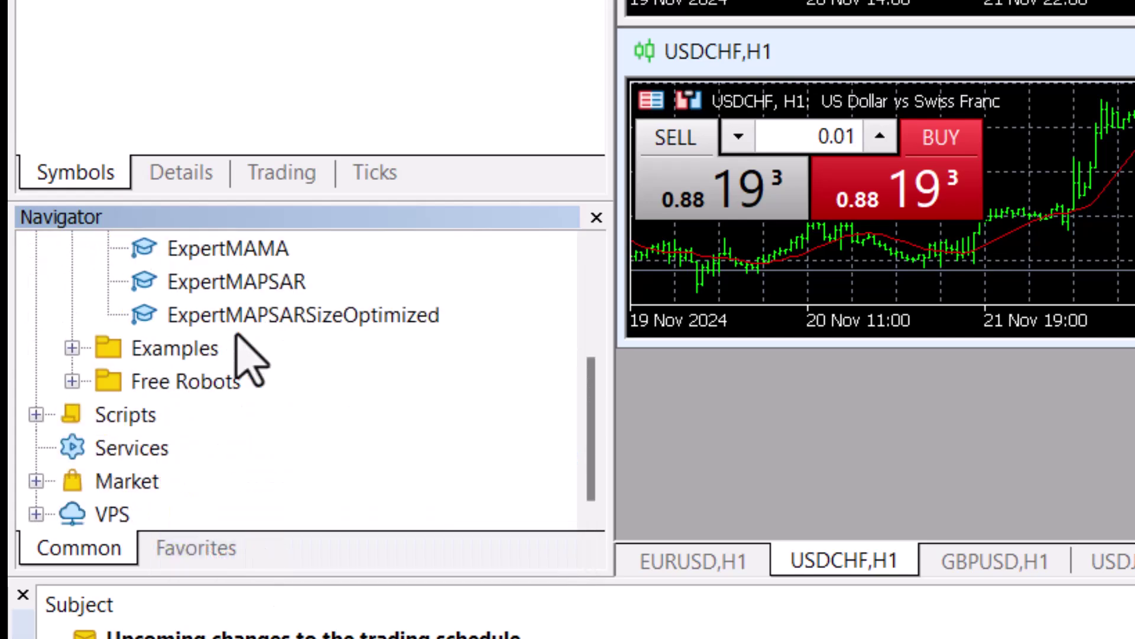
pyautogui.scroll(2, 187, 384)
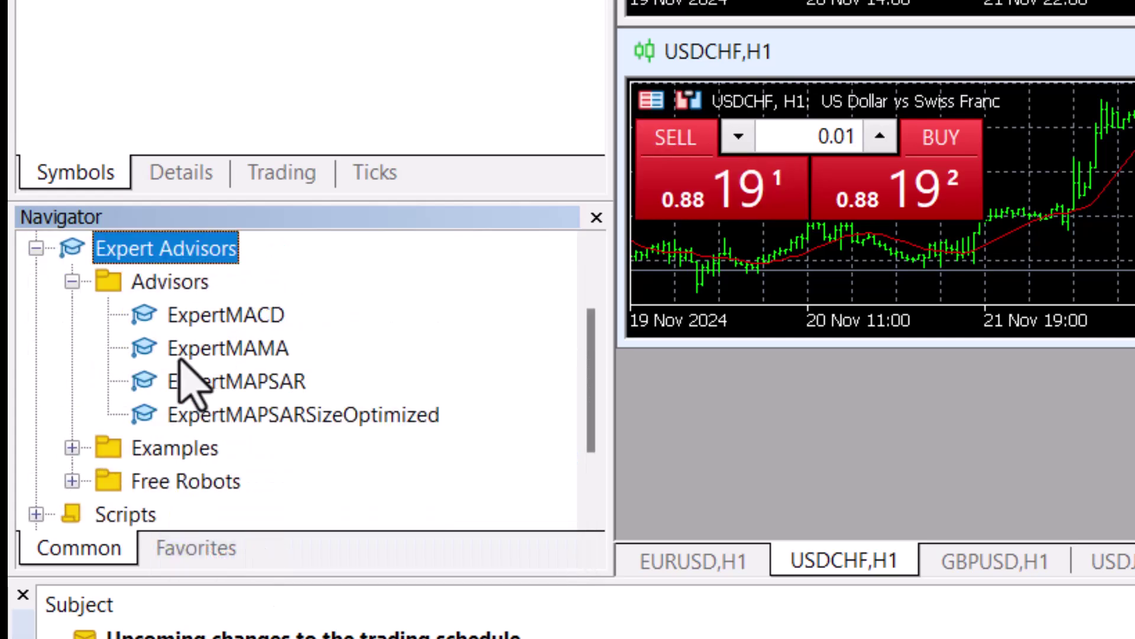
pyautogui.click(72, 380)
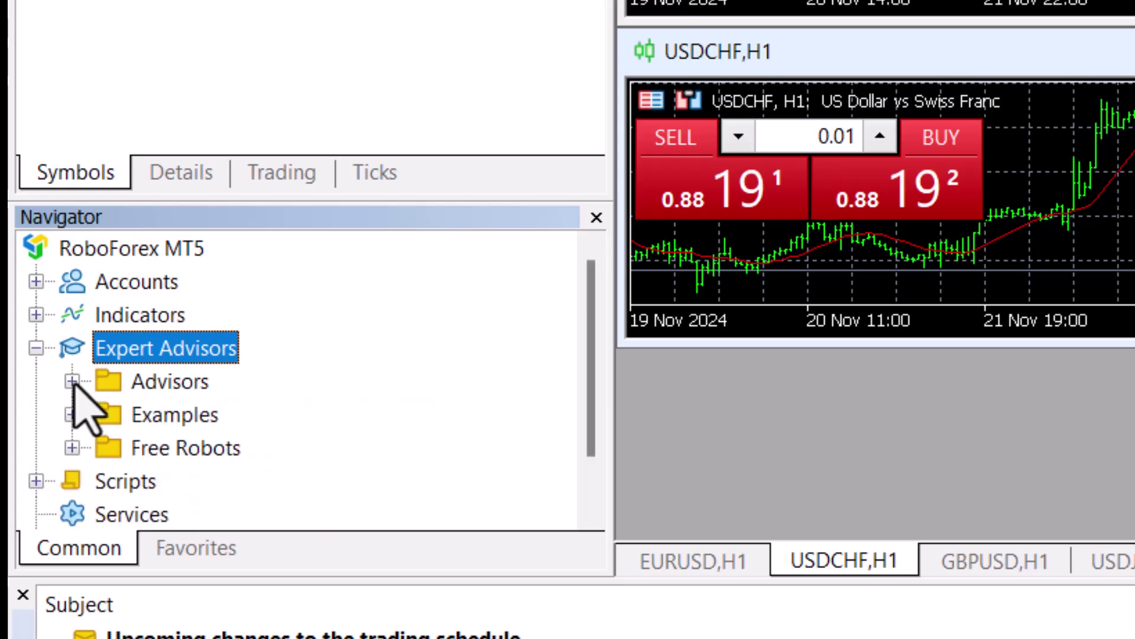
pyautogui.rightClick(127, 313)
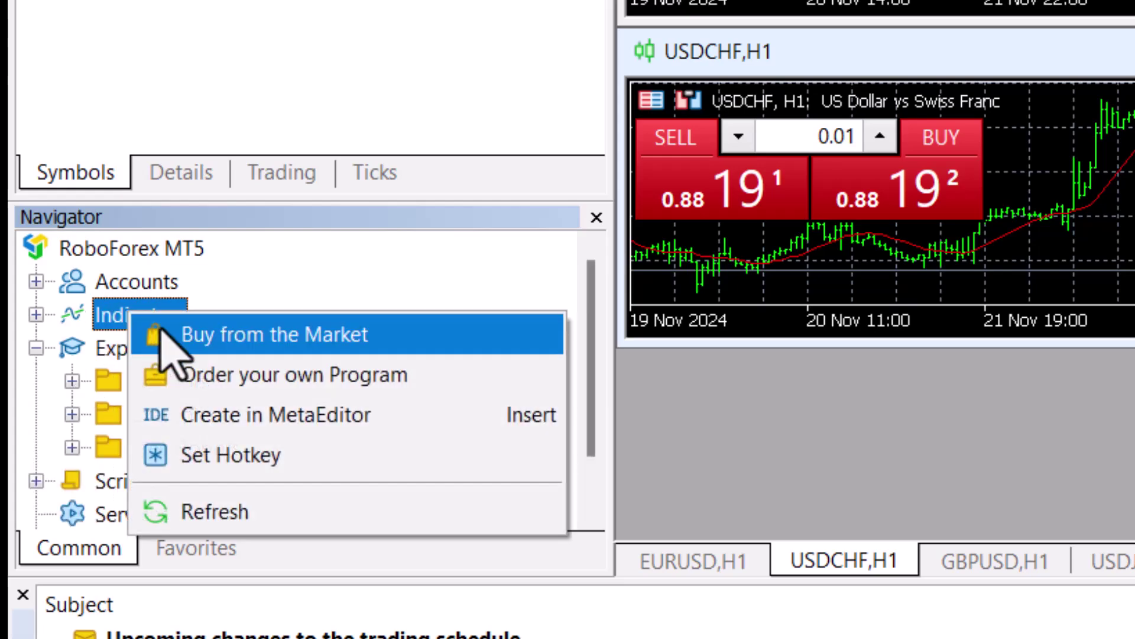
pyautogui.click(255, 512)
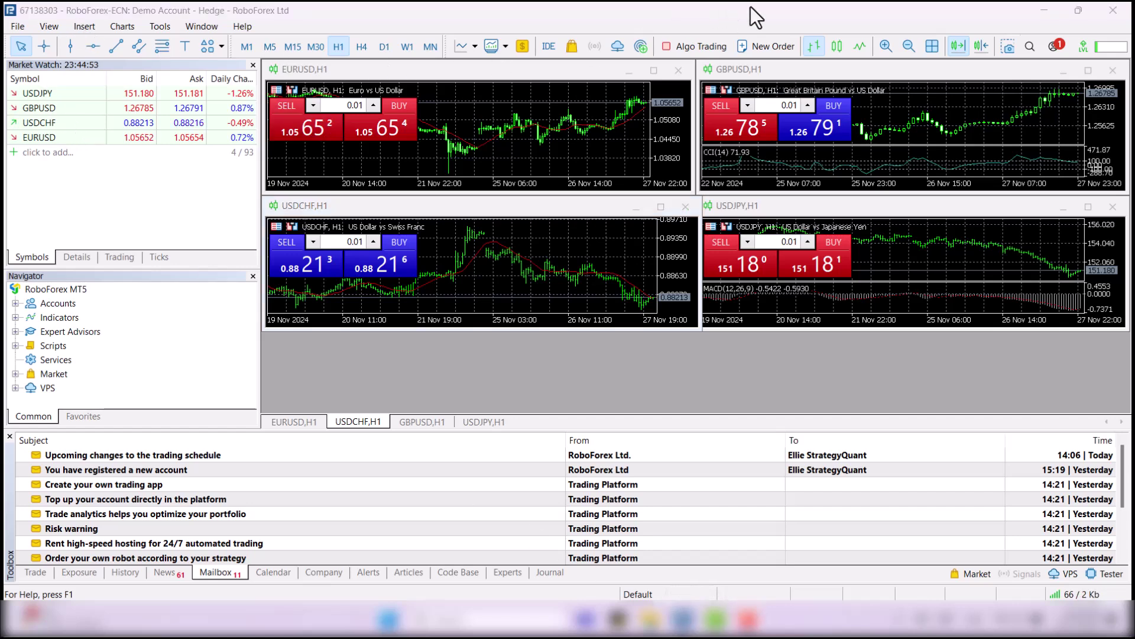
# Expand Expert Advisors in the Navigator to show its Advisors, Examples and Free Robots subfolders
pyautogui.click(16, 333)
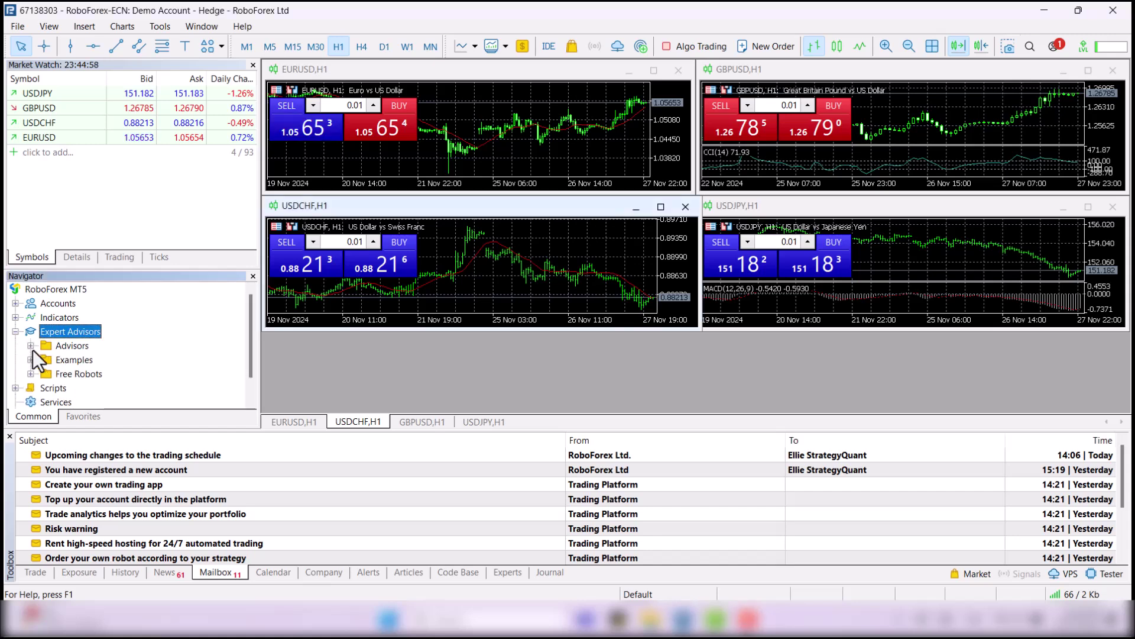
# Expand Advisors and check the four XAUUSD_H1Strategy EAs: 2.10.182, 3.11.105, 3.14.153, 3.15.141
pyautogui.click(31, 346)
pyautogui.scroll(-1, 129, 357)
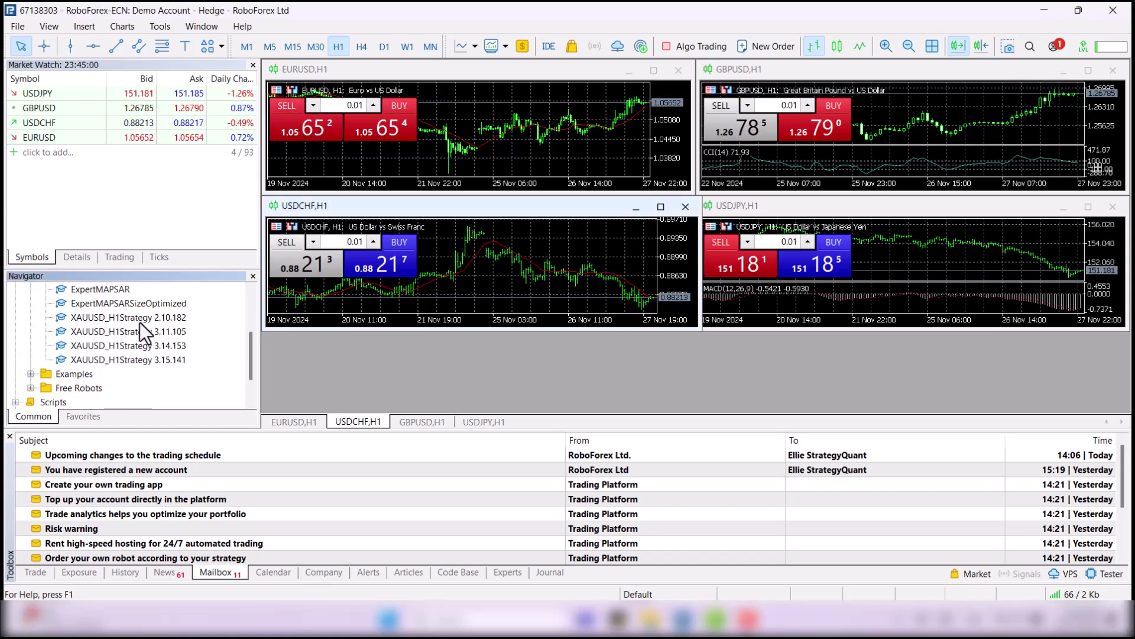
pyautogui.click(140, 321)
pyautogui.click(138, 335)
pyautogui.click(138, 347)
pyautogui.click(141, 358)
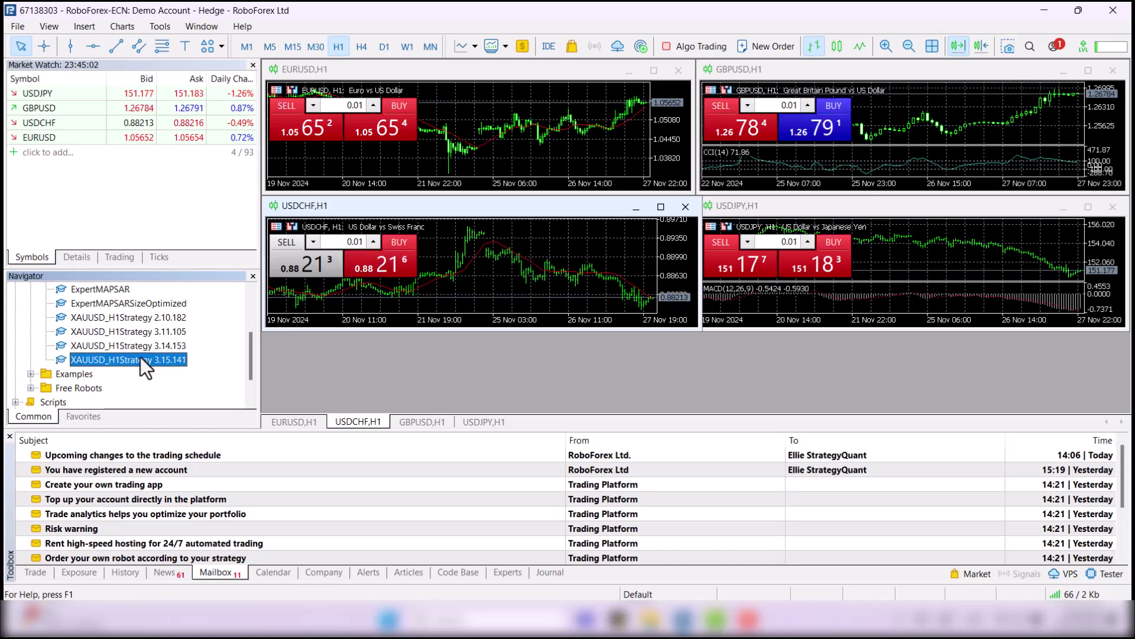
# Close the EURUSD, GBPUSD, USDCHF and USDJPY H1 chart windows
pyautogui.click(679, 70)
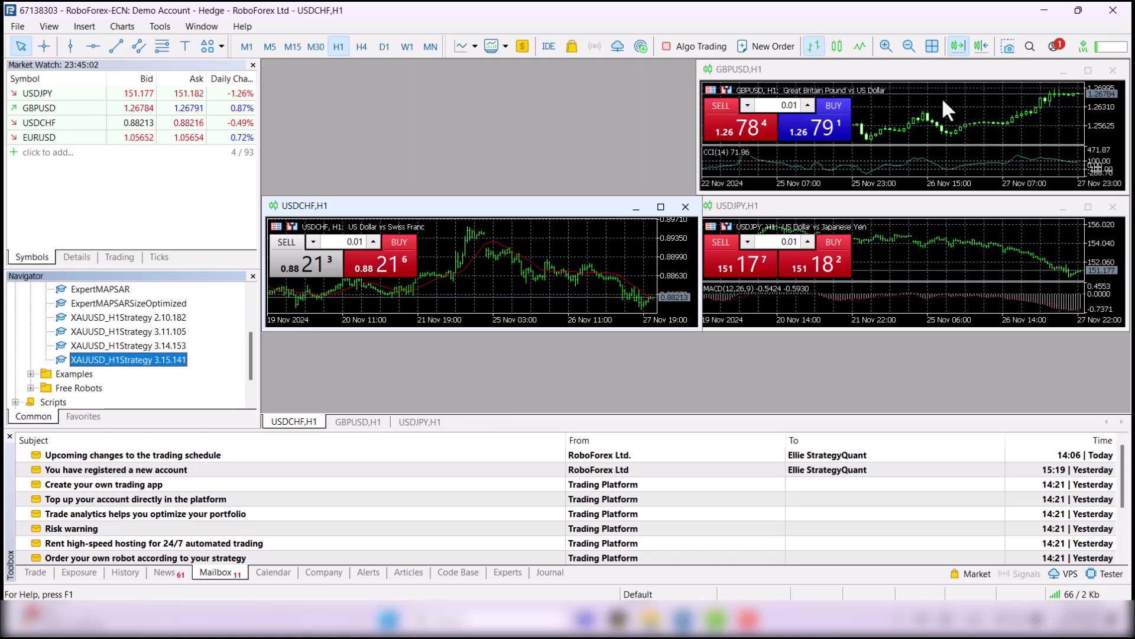
pyautogui.click(1113, 71)
pyautogui.click(686, 207)
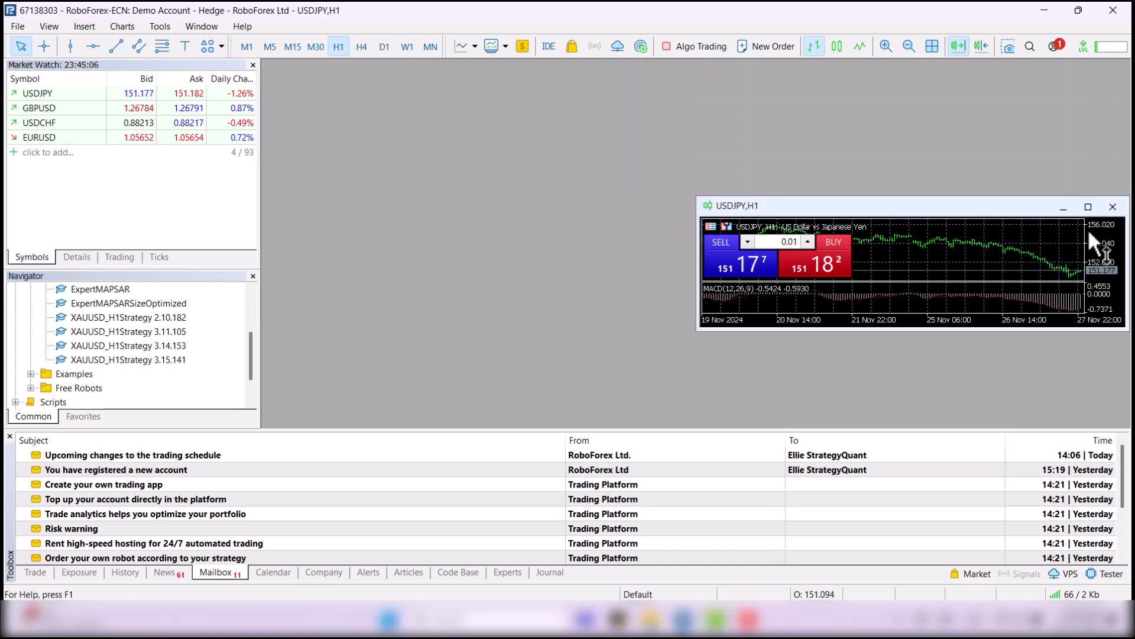
pyautogui.click(1112, 206)
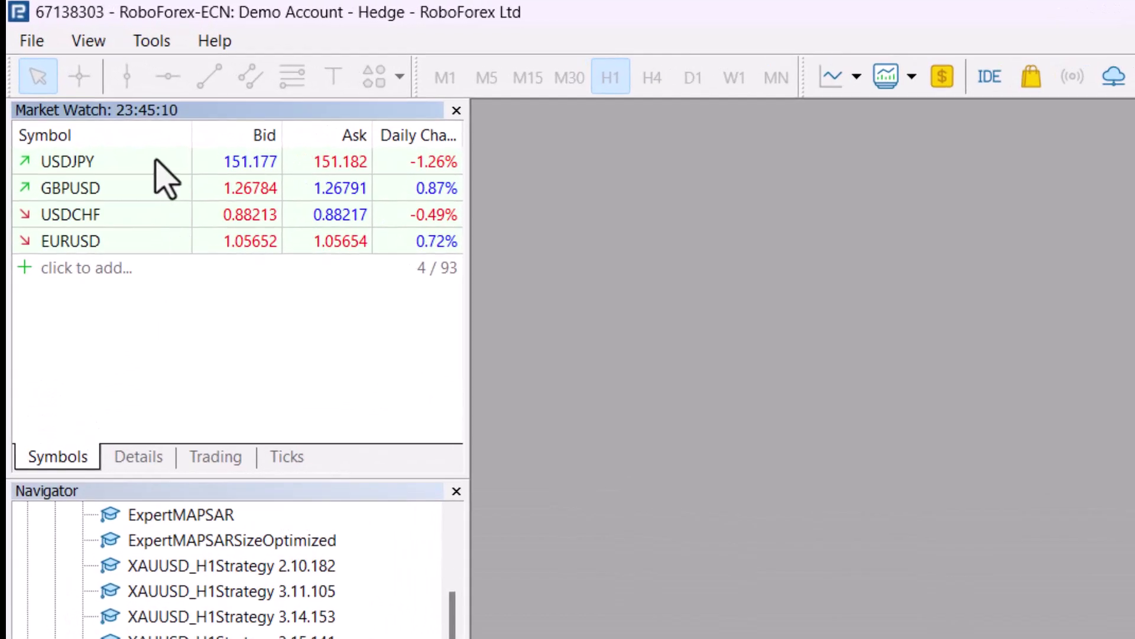
# Make Market Watch show all symbols so XAUUSD is listed
pyautogui.rightClick(167, 213)
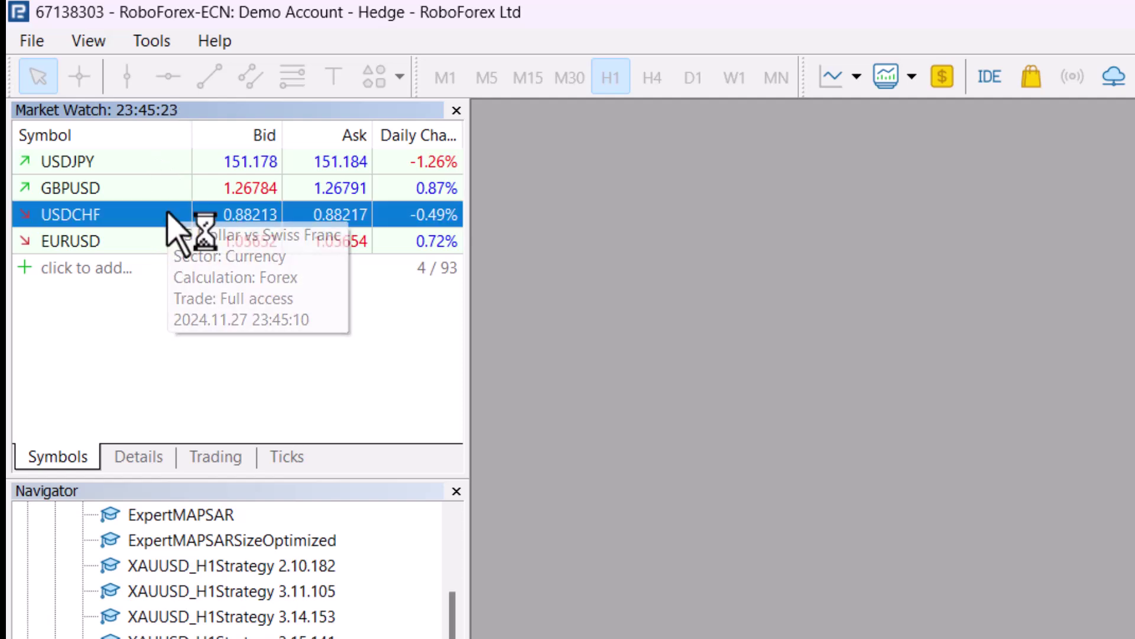
pyautogui.click(309, 518)
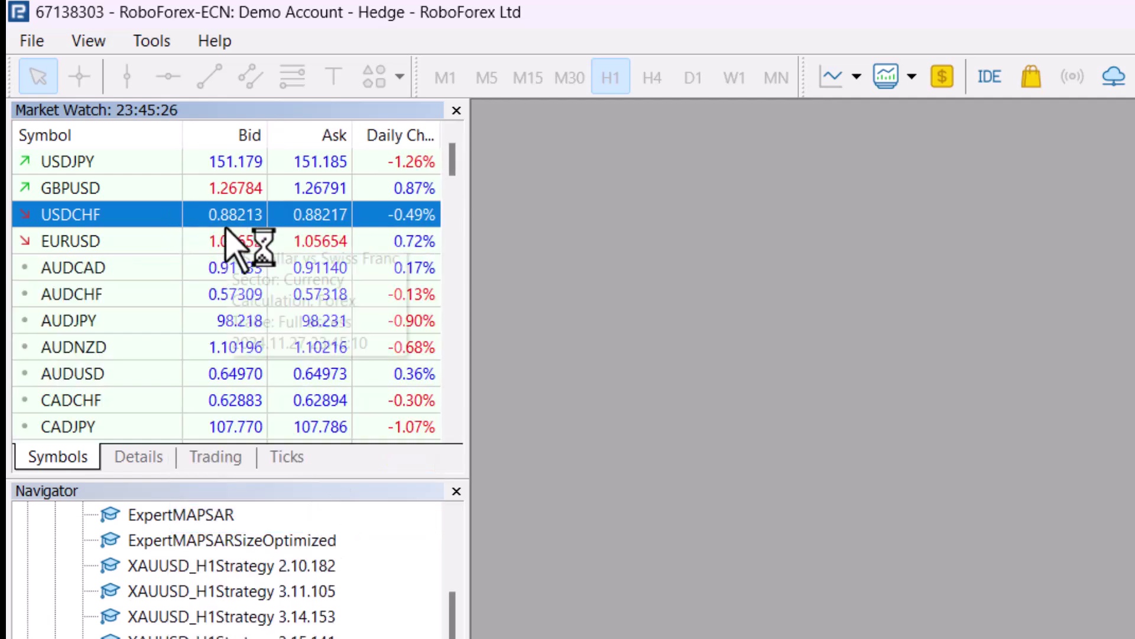
pyautogui.moveTo(226, 229)
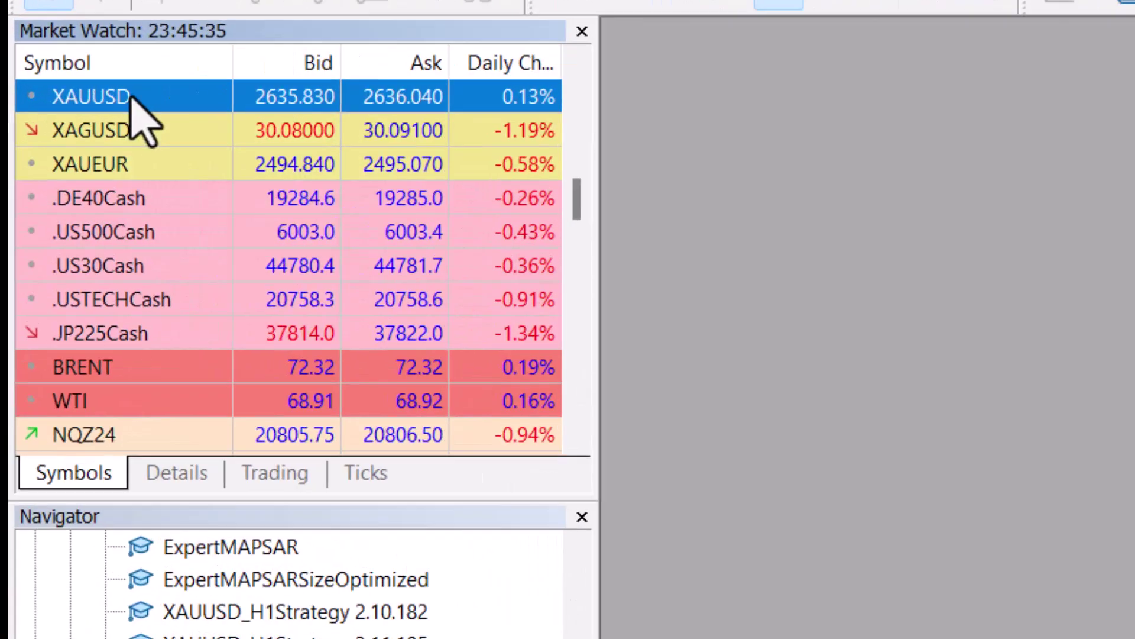
# Open four XAUUSD H1 chart windows from Market Watch
pyautogui.rightClick(131, 98)
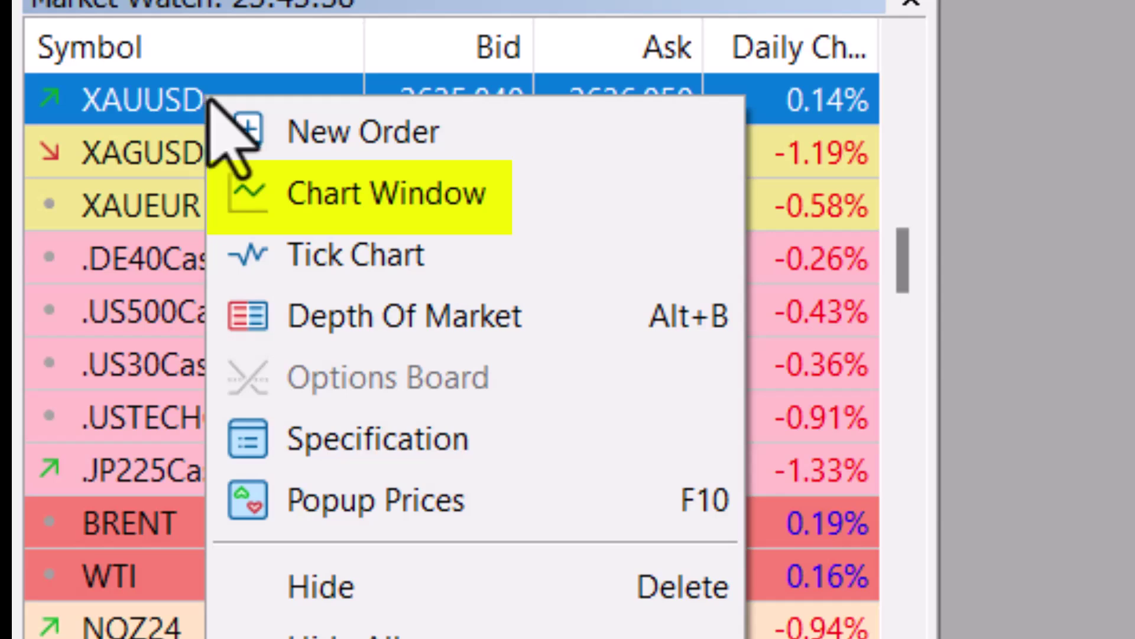
pyautogui.click(338, 204)
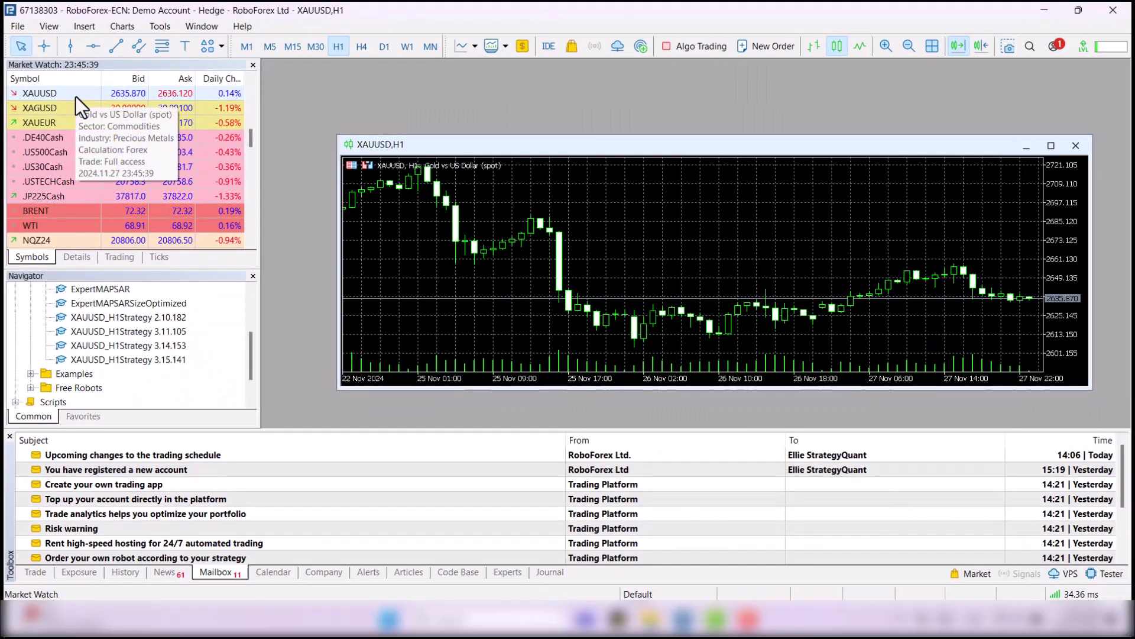
pyautogui.rightClick(76, 97)
pyautogui.click(122, 121)
pyautogui.rightClick(58, 95)
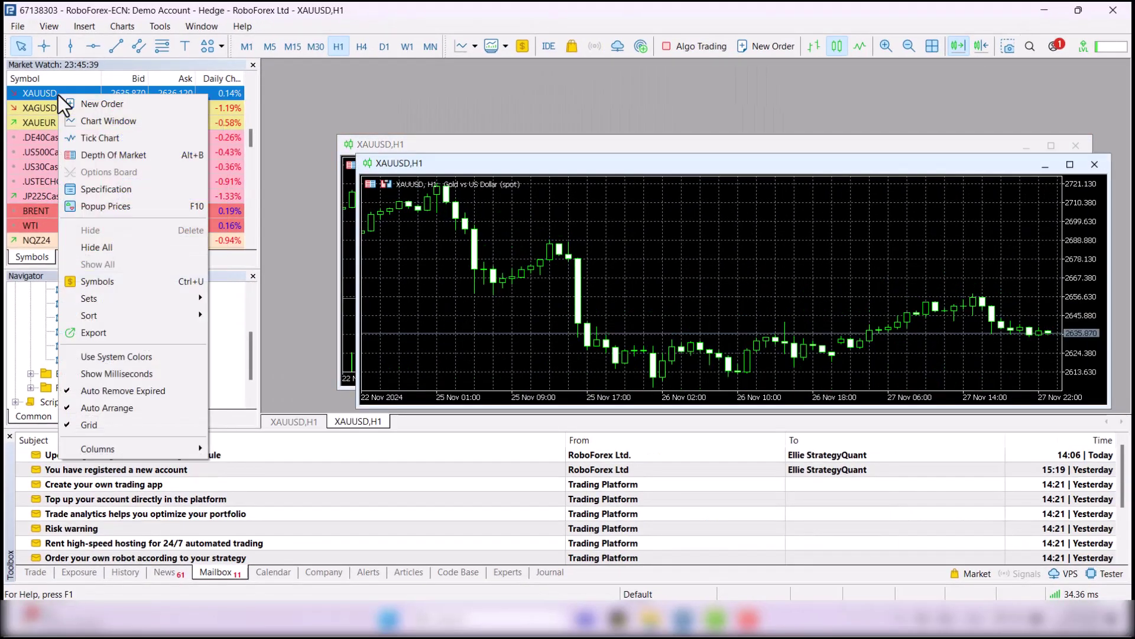
pyautogui.click(127, 126)
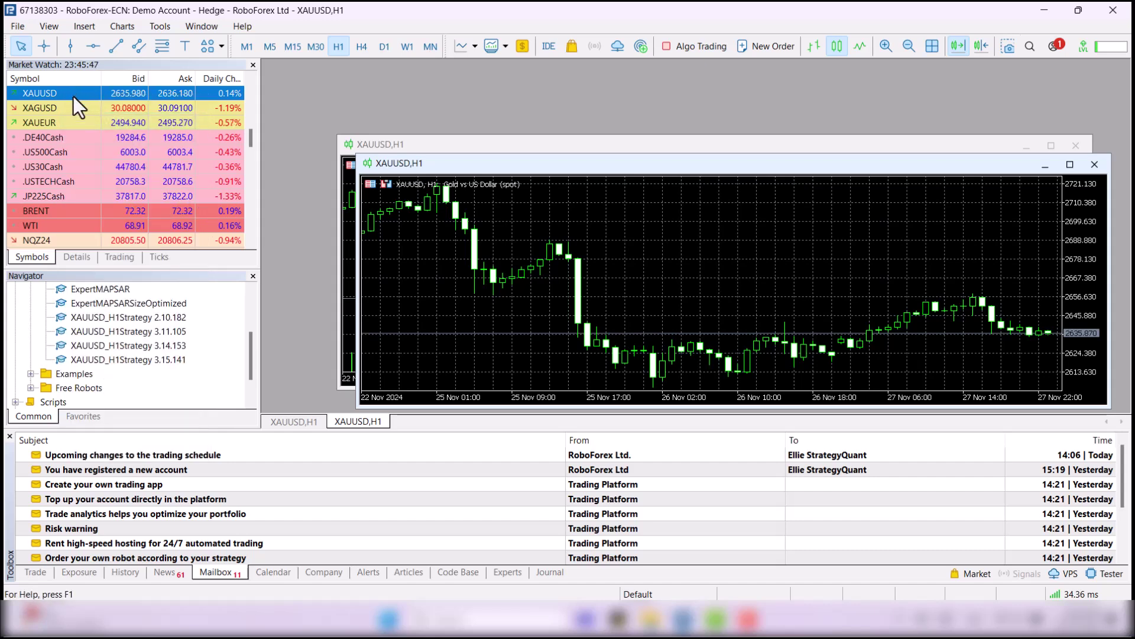
pyautogui.rightClick(73, 97)
pyautogui.click(120, 122)
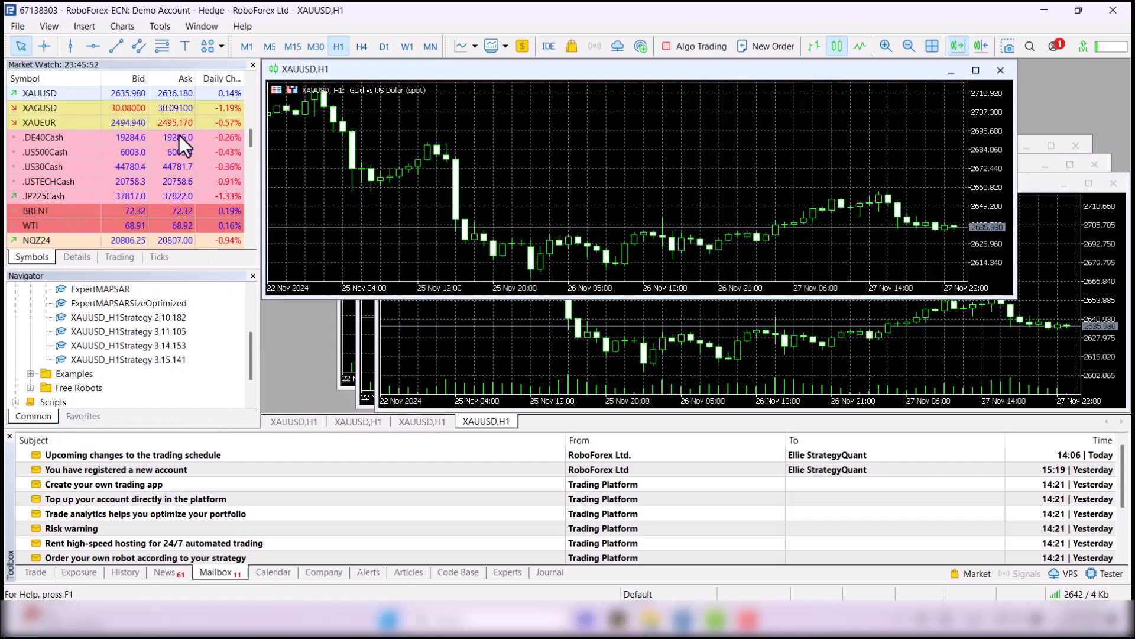
# Tile the four XAUUSD charts into a two-by-two grid
pyautogui.moveTo(1016, 234); pyautogui.dragTo(540, 194)
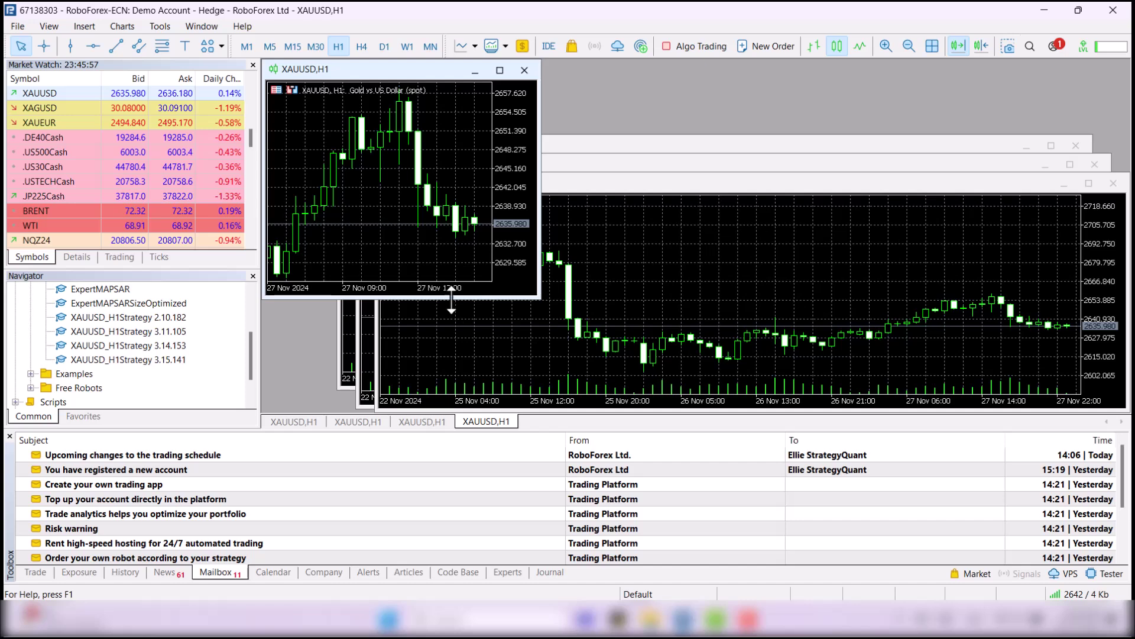
pyautogui.moveTo(452, 299); pyautogui.dragTo(460, 211)
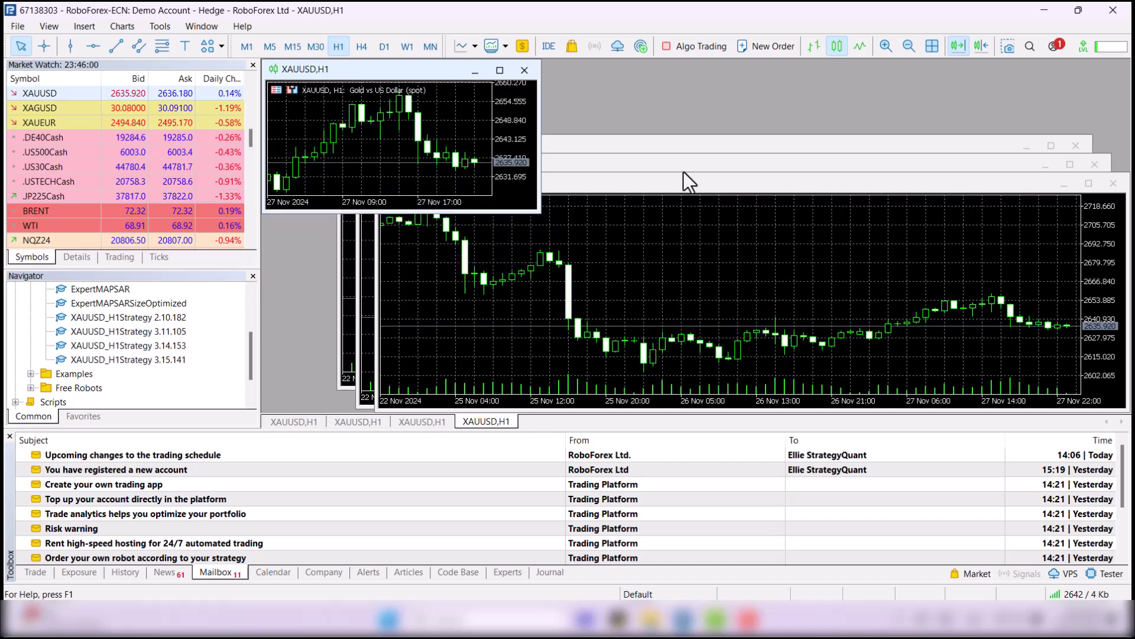
pyautogui.click(931, 48)
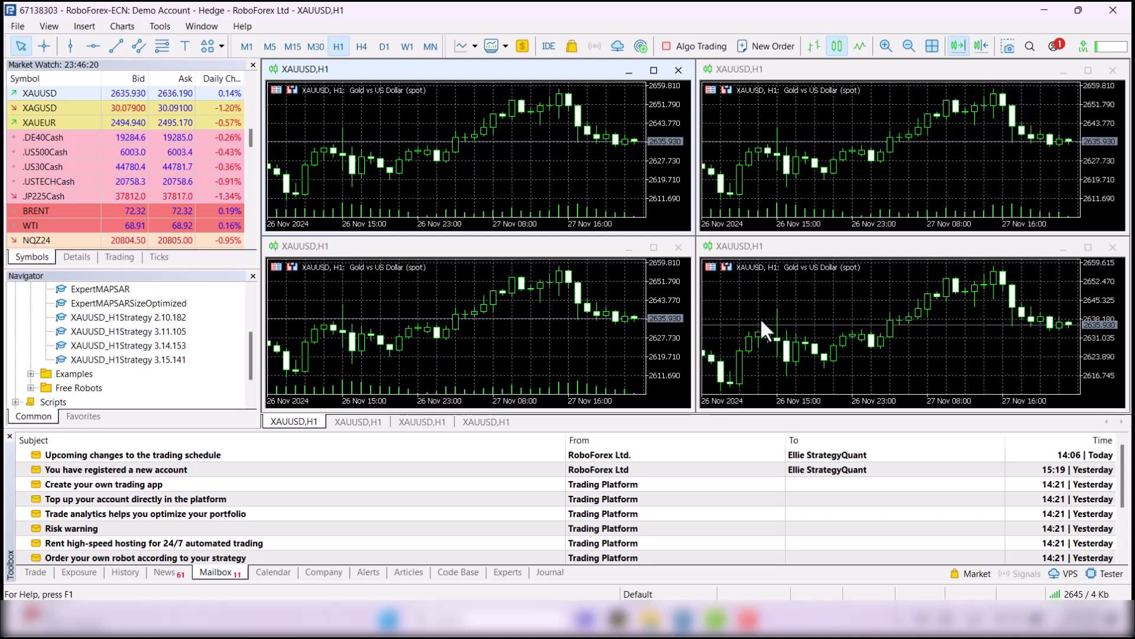
# Attach Strategy 2.10.182 to the top-left chart with algo trading allowed, and enable terminal Algo Trading
pyautogui.scroll(3, 118, 352)
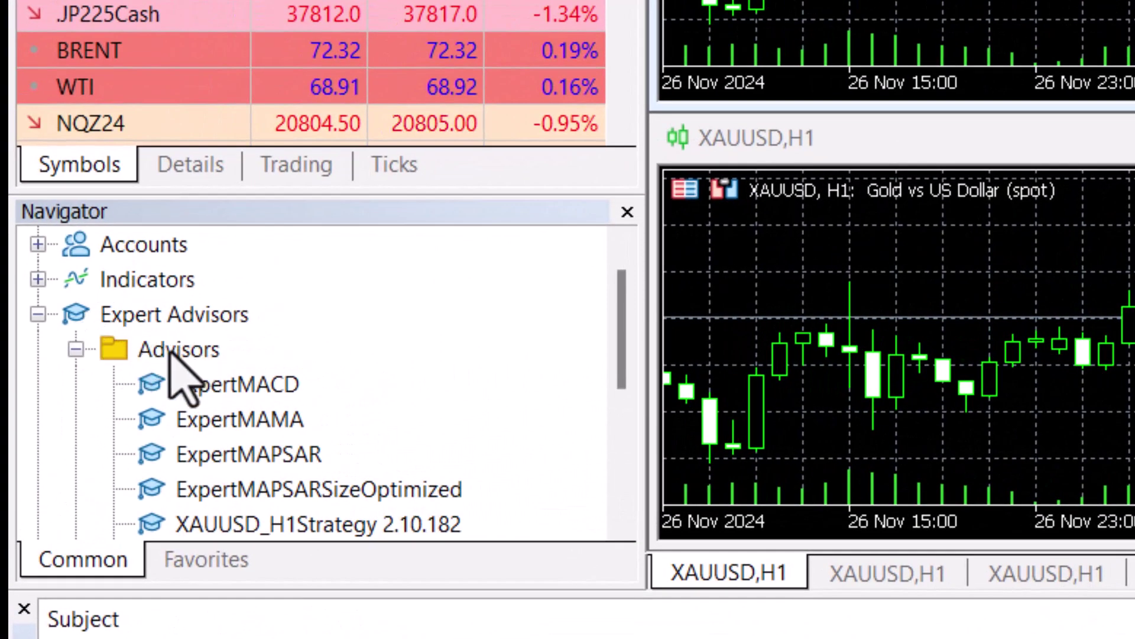
pyautogui.scroll(-2, 180, 358)
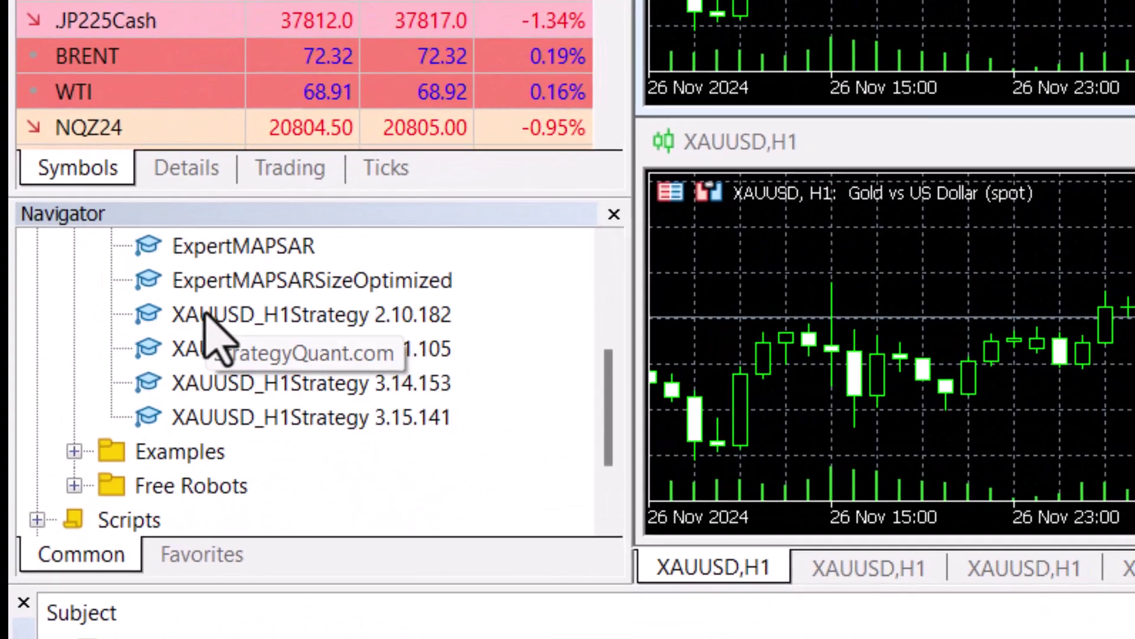
pyautogui.moveTo(210, 320); pyautogui.dragTo(781, 176)
pyautogui.moveTo(422, 181); pyautogui.dragTo(423, 181)
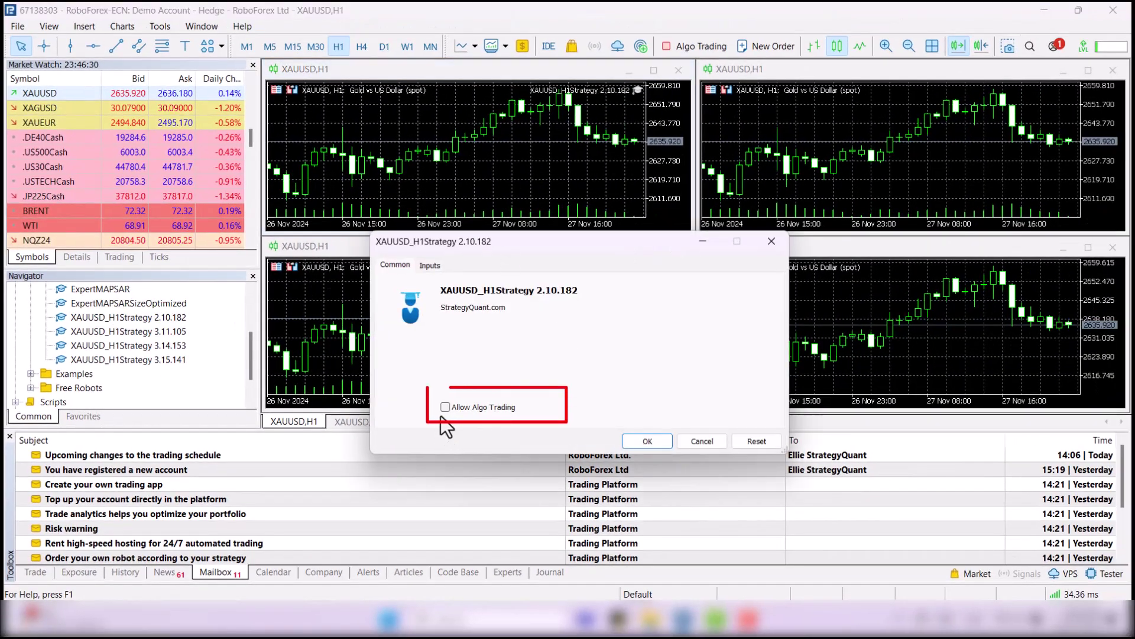
pyautogui.click(445, 407)
pyautogui.click(644, 441)
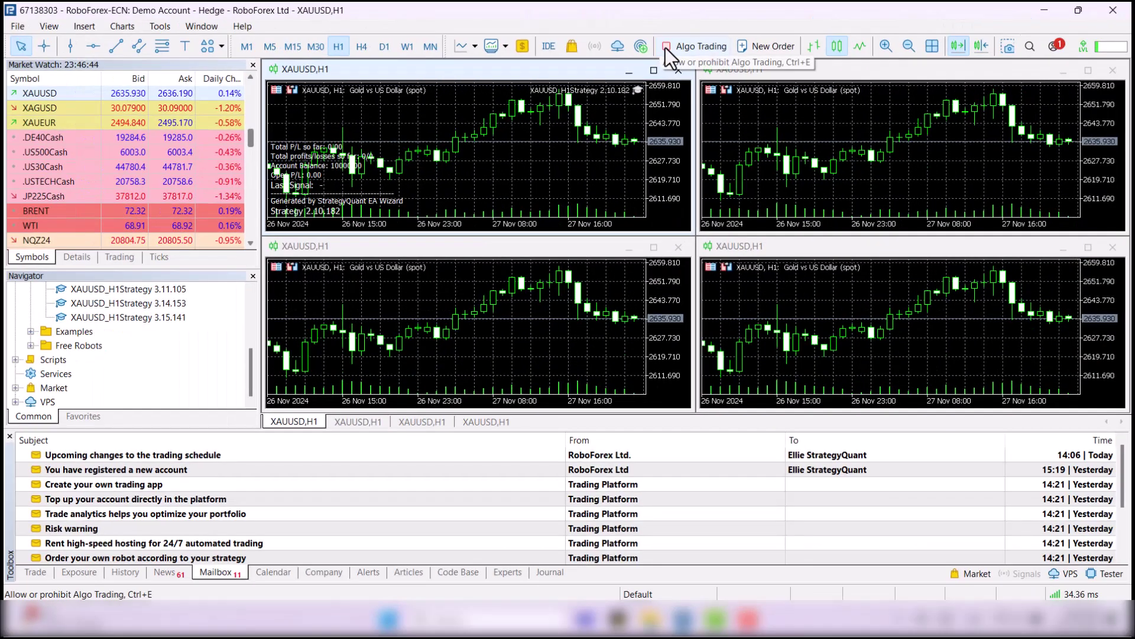
pyautogui.click(666, 50)
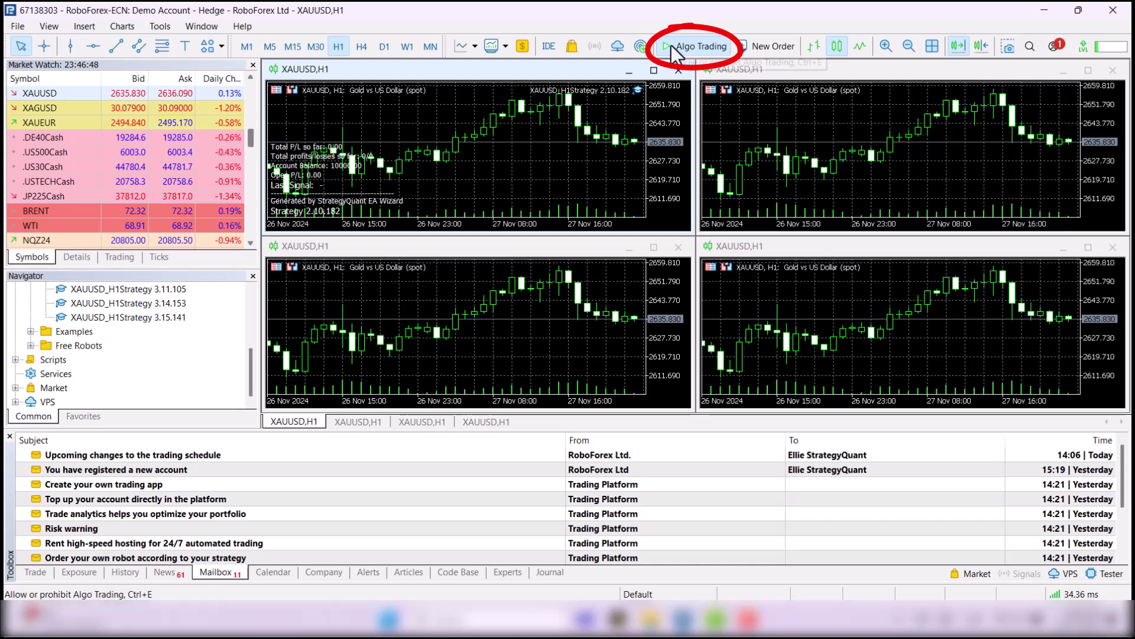
# Attach Strategies 3.11.105, 3.14.153 and 3.15.141 to the top-right, lower-left and lower-right charts
pyautogui.scroll(2, 133, 346)
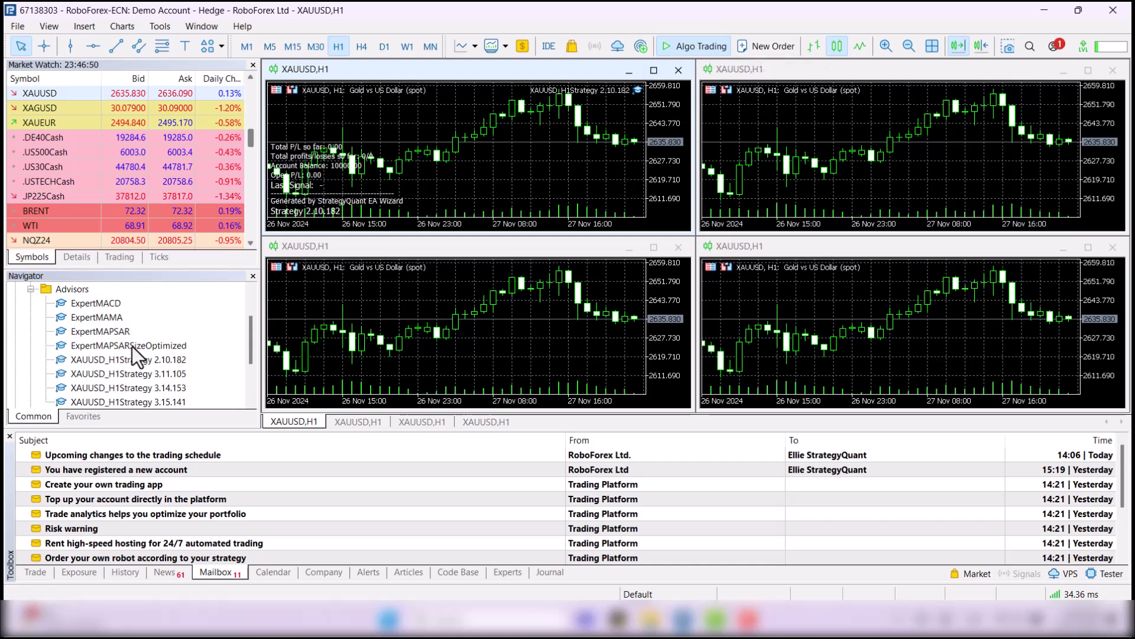
pyautogui.moveTo(132, 376); pyautogui.dragTo(832, 151)
pyautogui.click(663, 441)
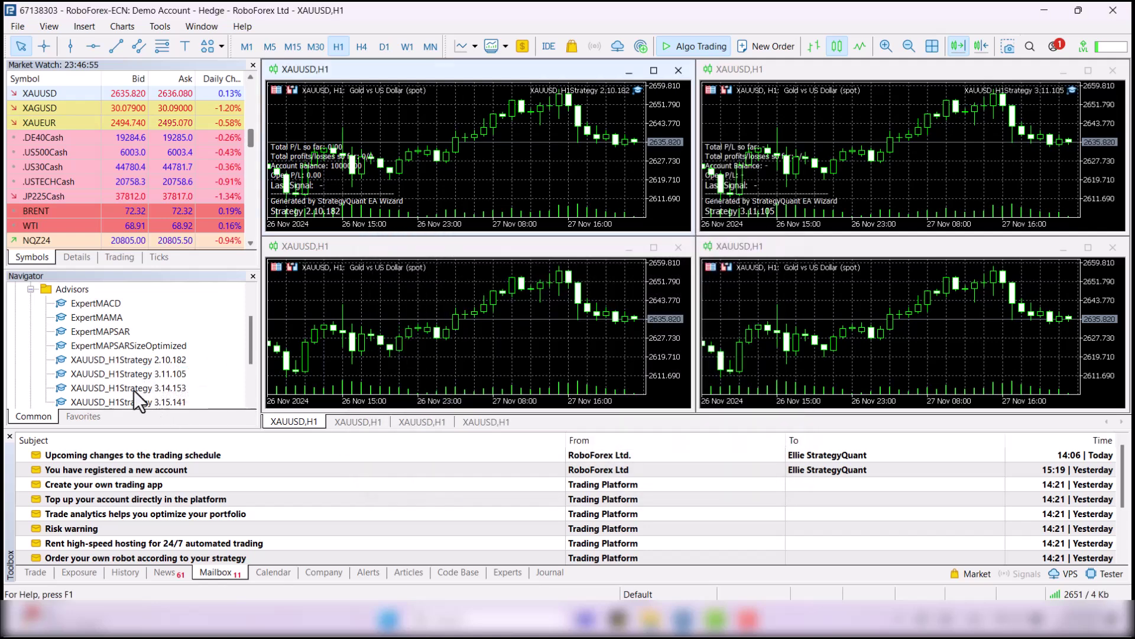
pyautogui.moveTo(132, 388); pyautogui.dragTo(473, 330)
pyautogui.click(648, 441)
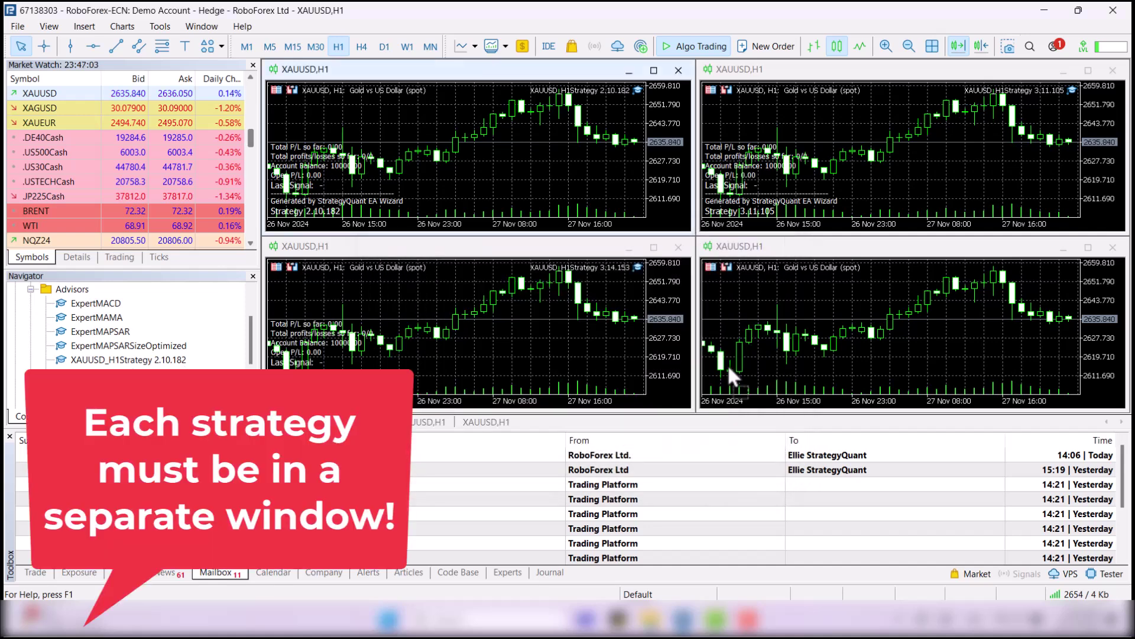
pyautogui.moveTo(750, 360); pyautogui.dragTo(757, 359)
pyautogui.click(647, 439)
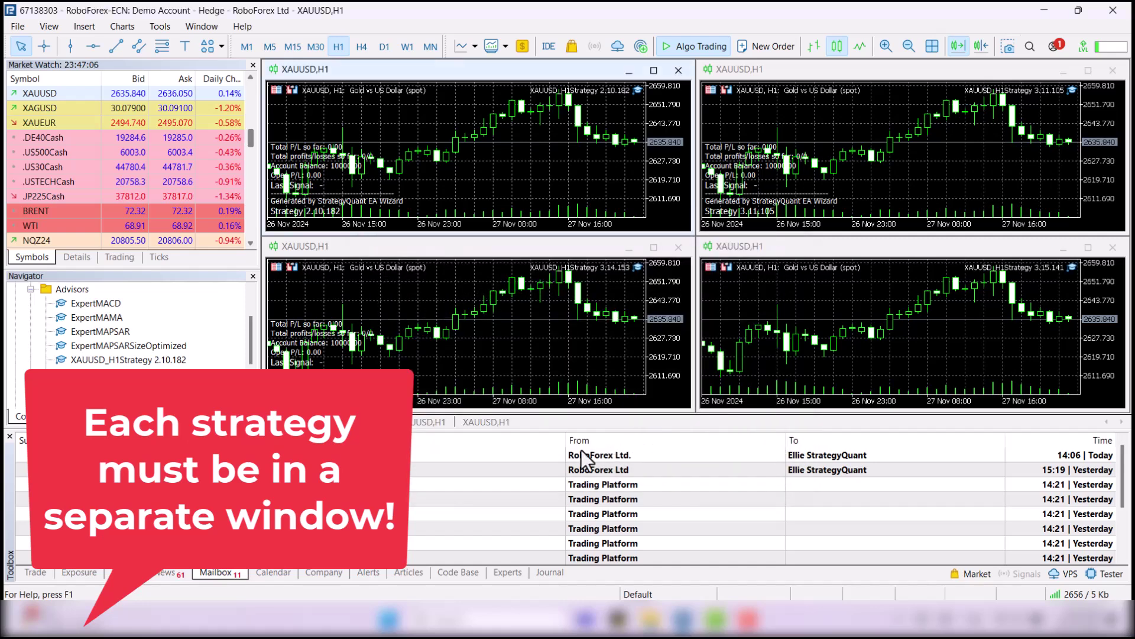
# Set the lower-left Strategy 3.14.153 chart's colour scheme to Color on White in its Properties
pyautogui.rightClick(496, 375)
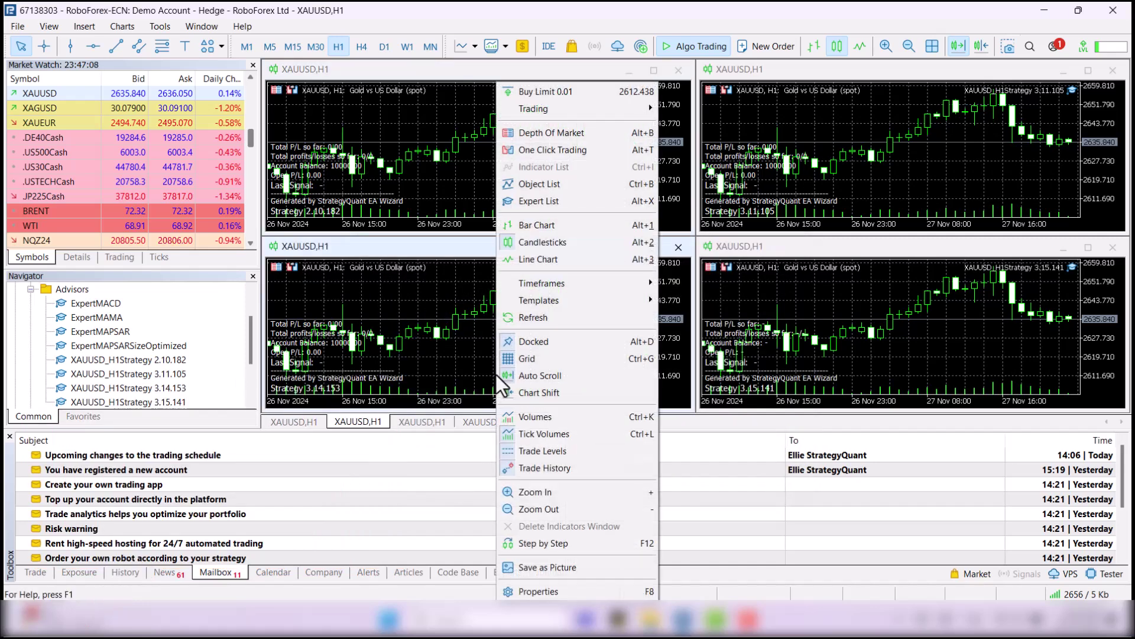
pyautogui.click(547, 590)
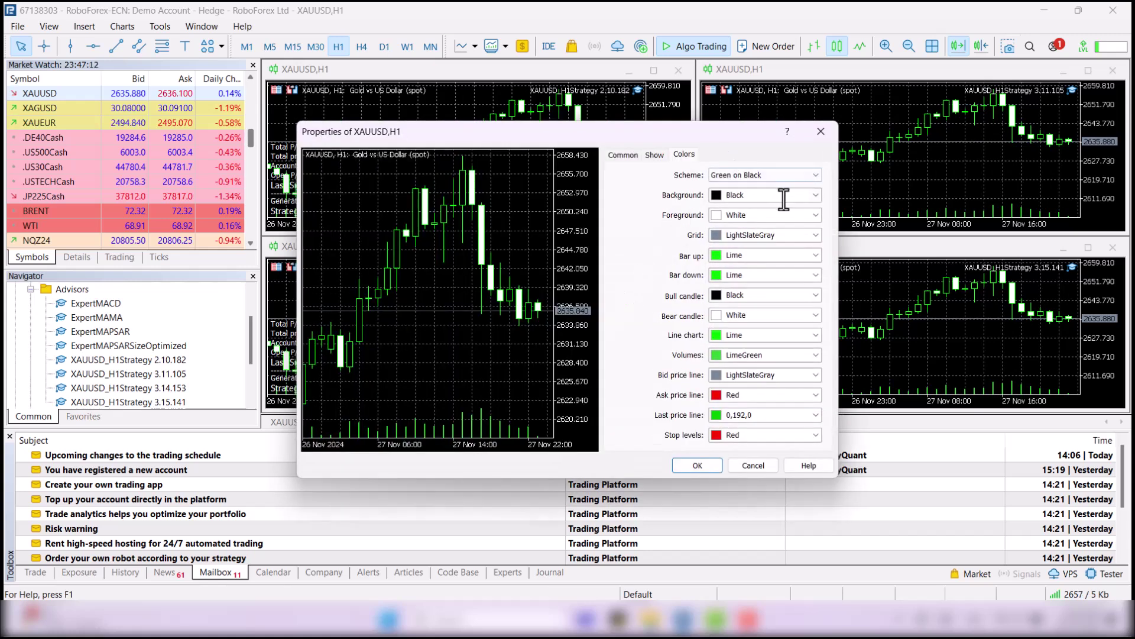
pyautogui.click(725, 176)
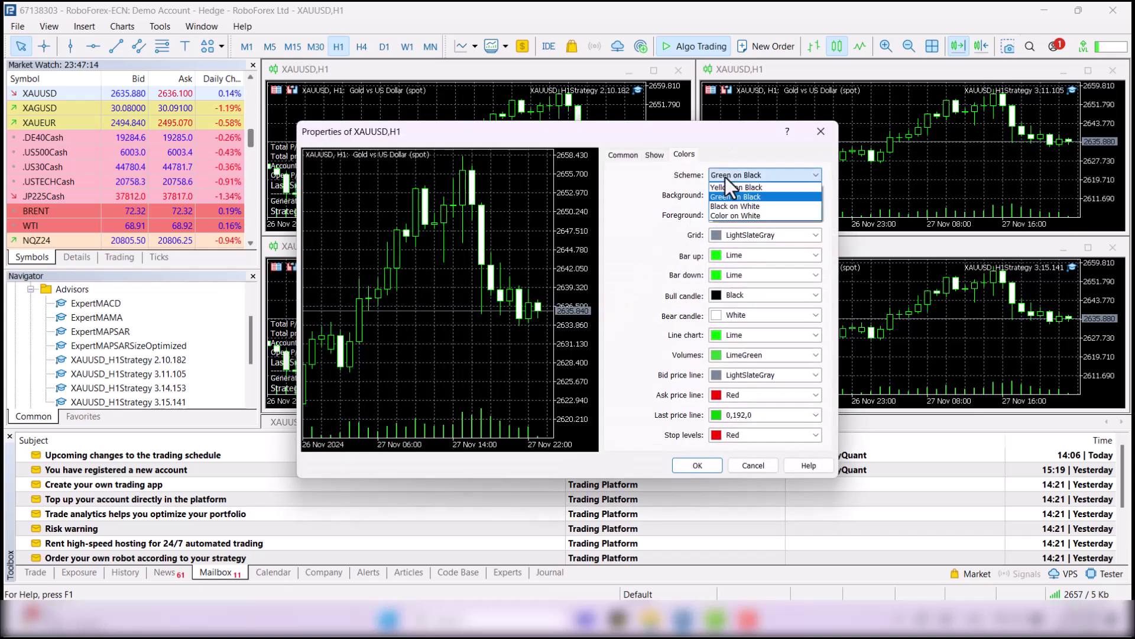
pyautogui.click(737, 207)
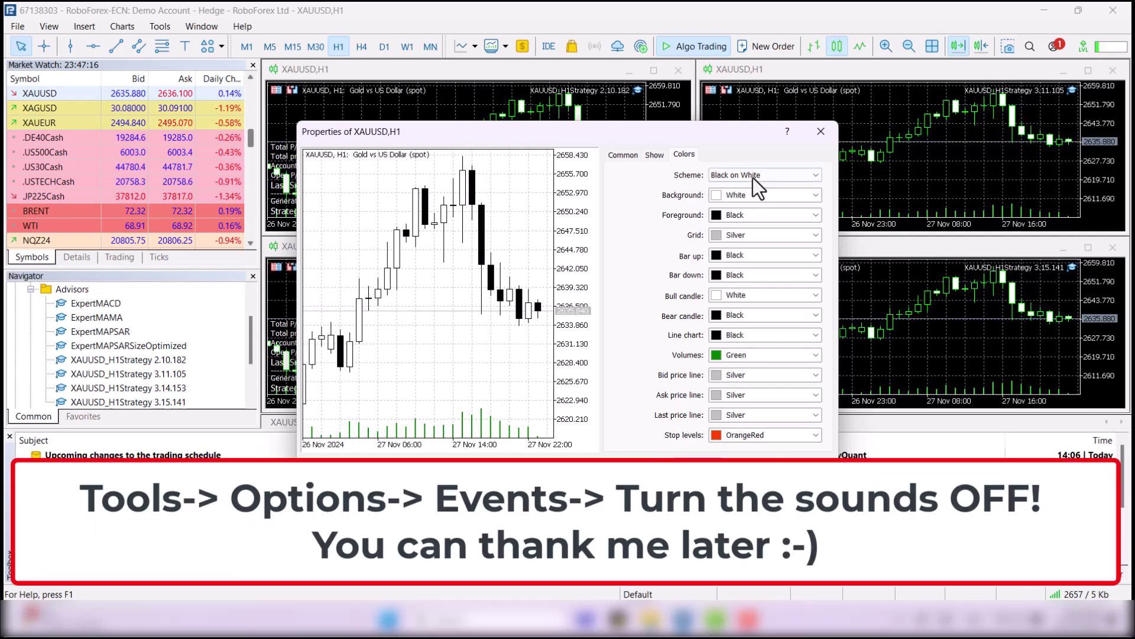
pyautogui.click(753, 178)
pyautogui.click(747, 216)
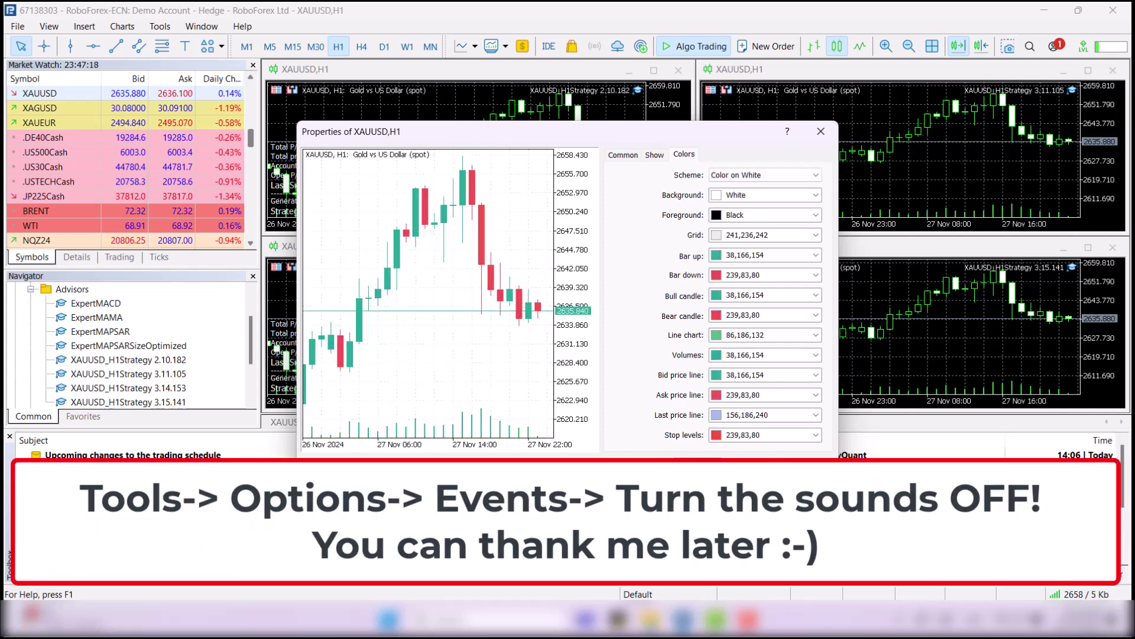
pyautogui.click(704, 438)
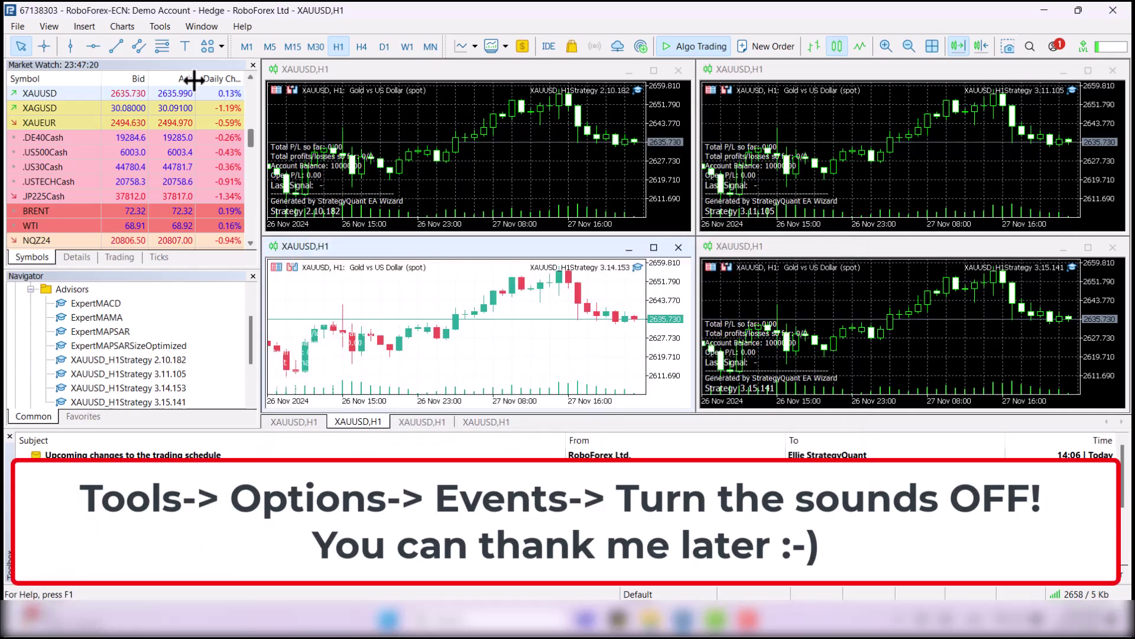
# Untick Enable sound events on the Events tab of Tools > Options and confirm
pyautogui.click(161, 27)
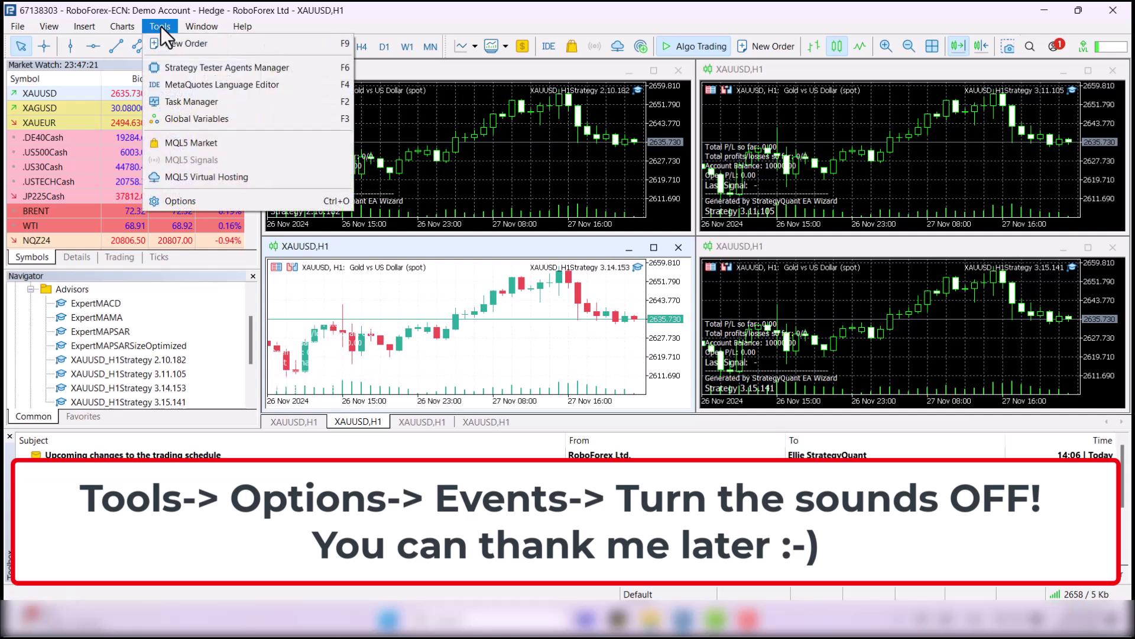
pyautogui.click(186, 201)
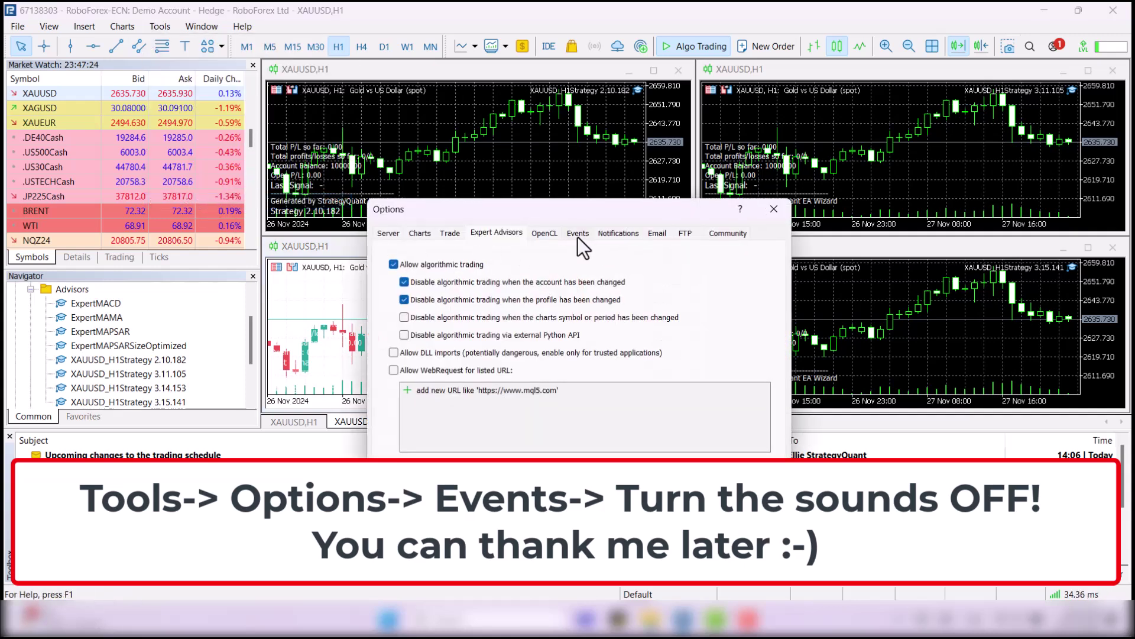
pyautogui.click(577, 234)
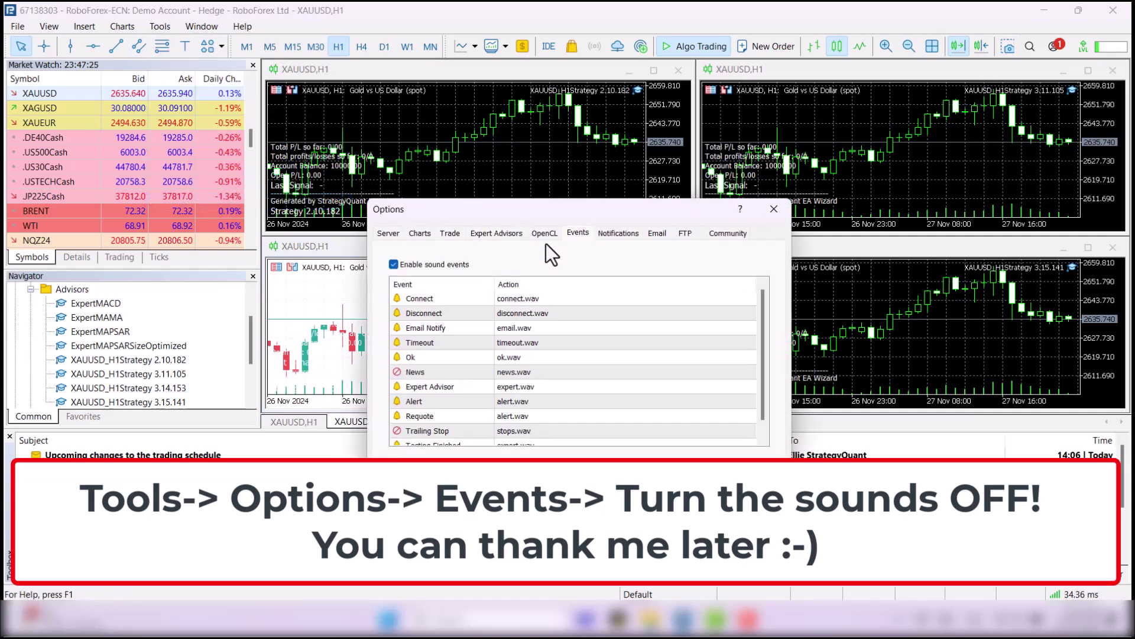
pyautogui.click(394, 265)
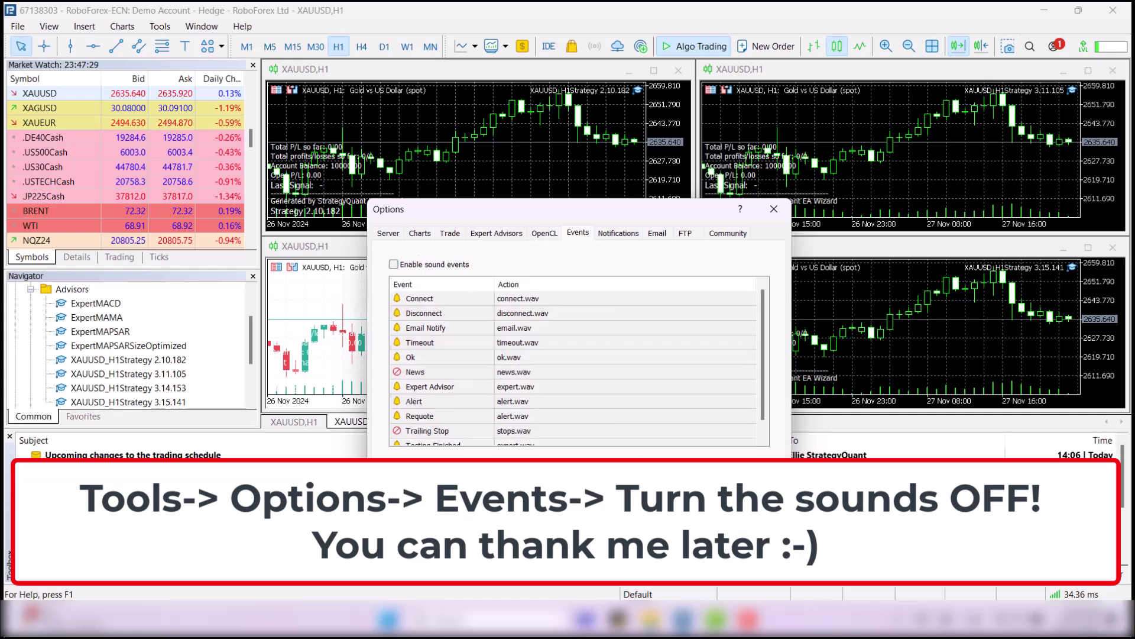
pyautogui.click(654, 470)
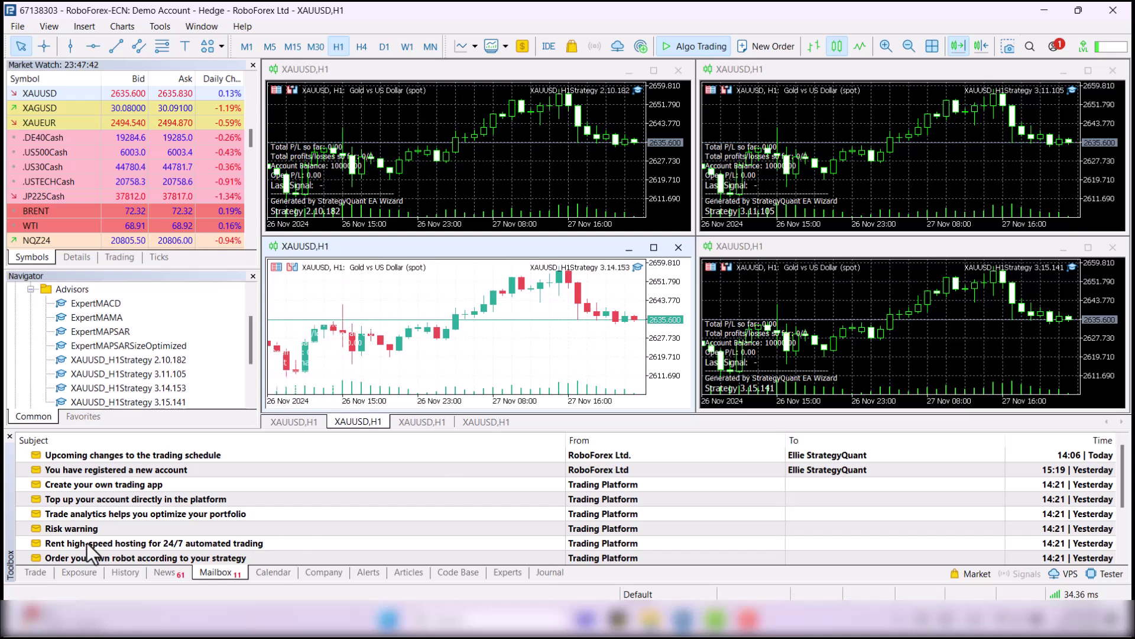
# Show the Trade list with the two 0.1-lot XAUUSD buy stop and sell stop orders
pyautogui.click(36, 573)
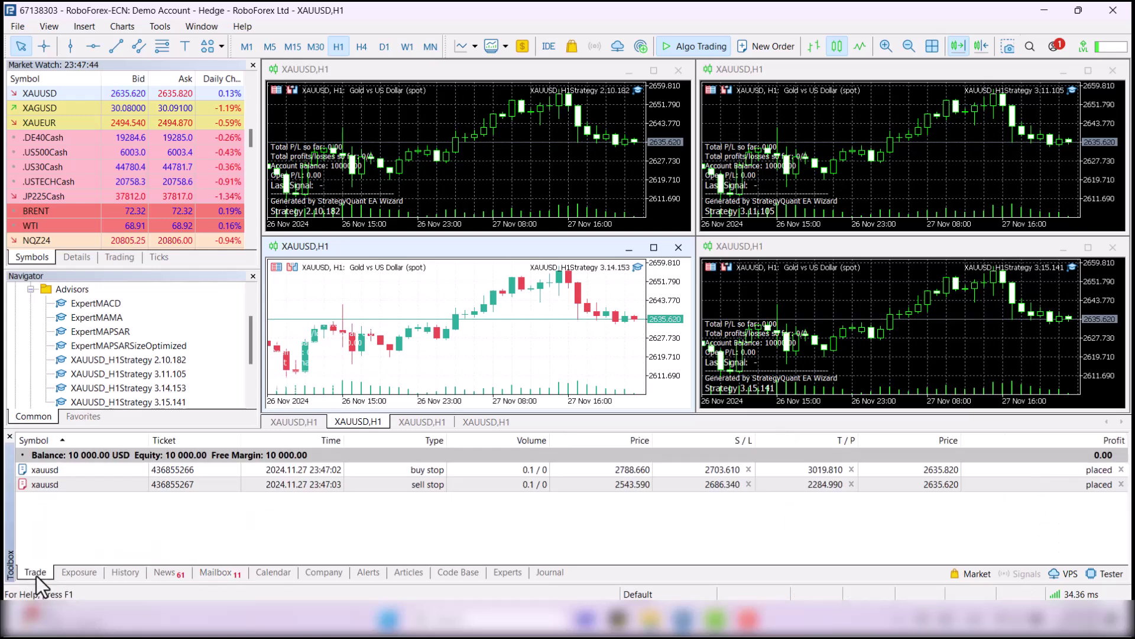